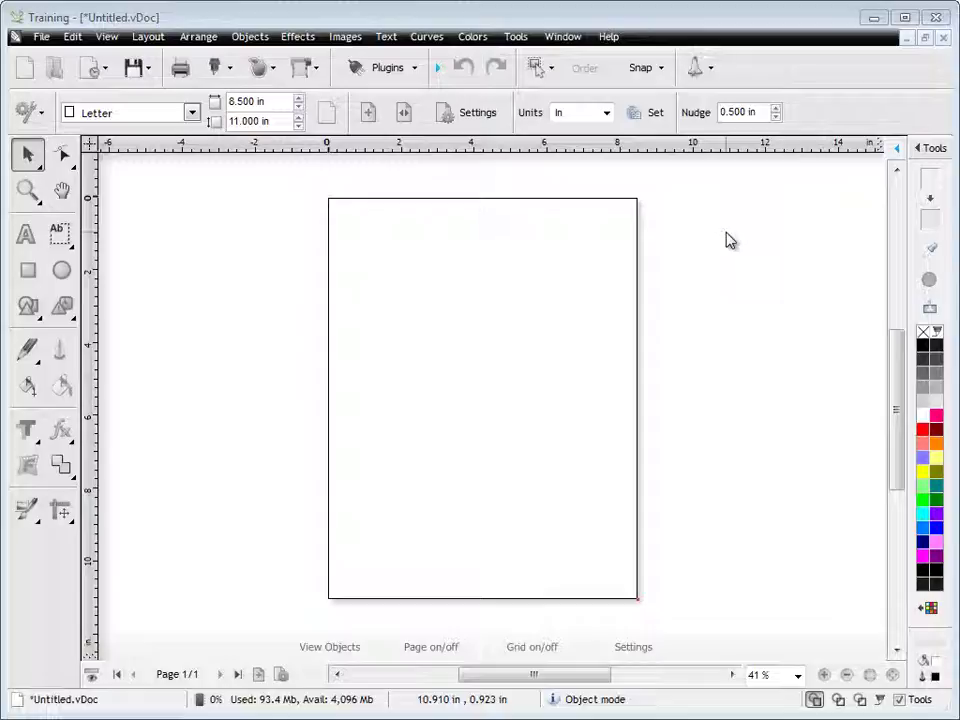
- Launch the Setup Wizard from the Help menu, dismissing the utility tools list first
left_click(711, 70)
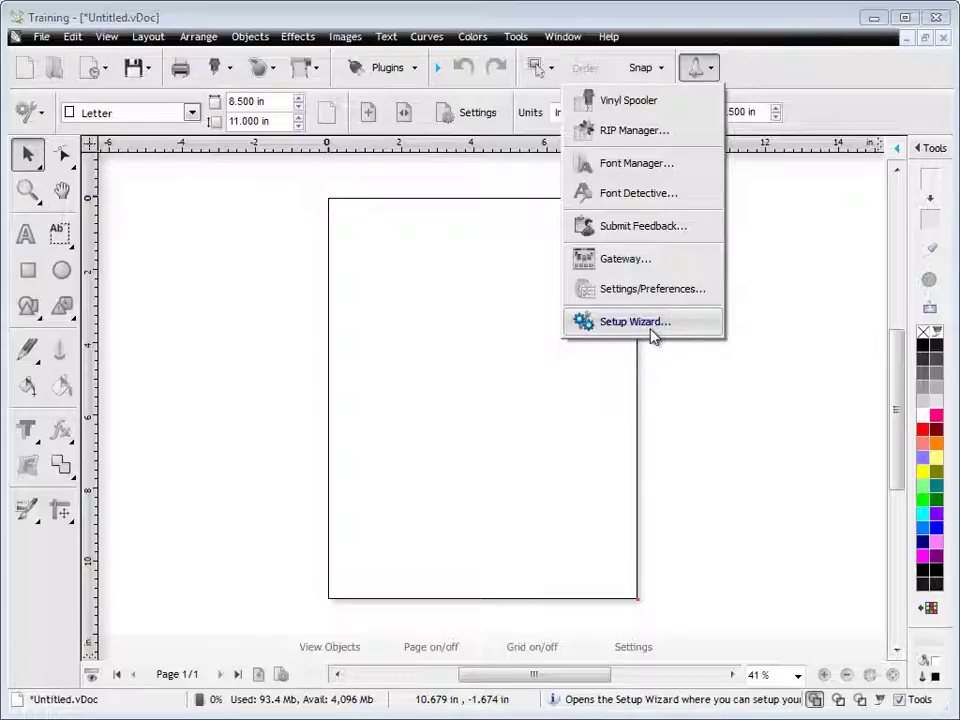
left_click(726, 392)
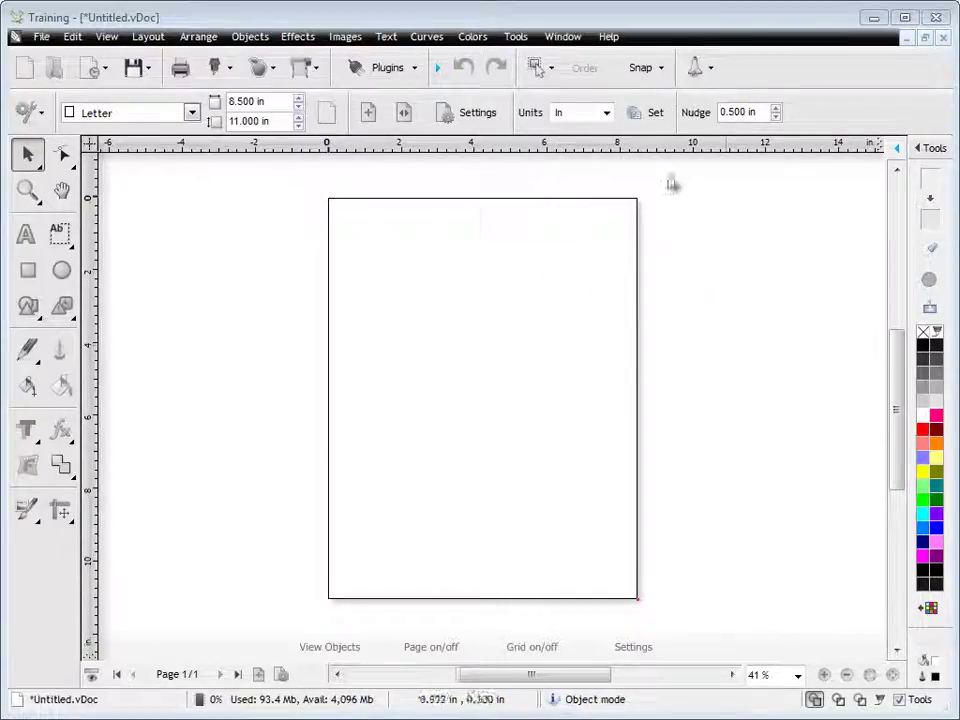
left_click(608, 36)
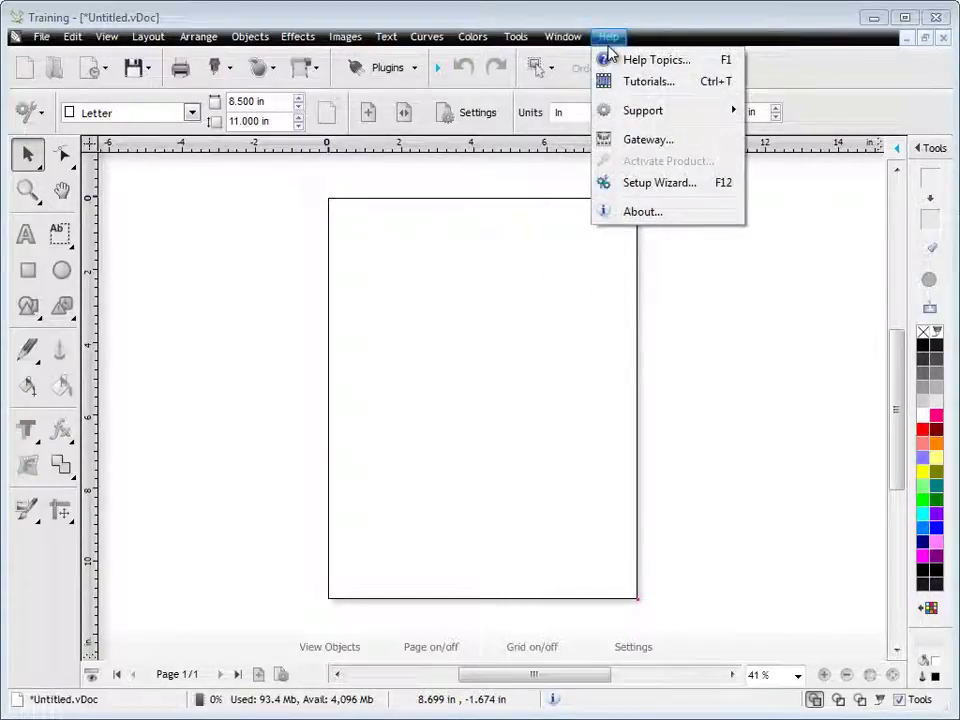
left_click(657, 183)
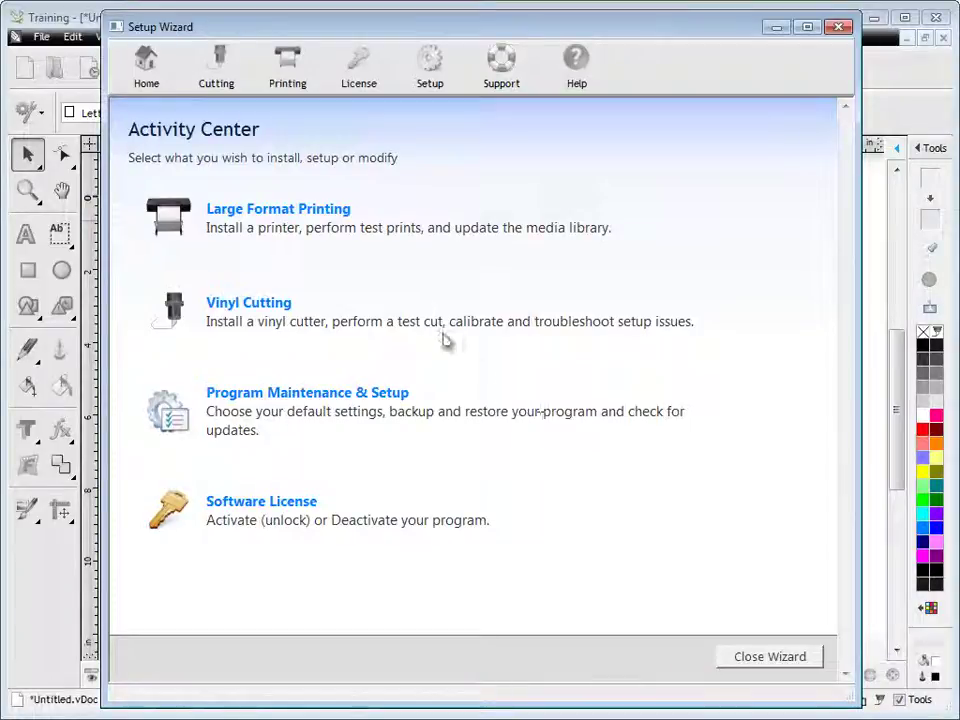
- Start a printer install under Large Format Printing and choose make Roland, model VP-540i
left_click(327, 214)
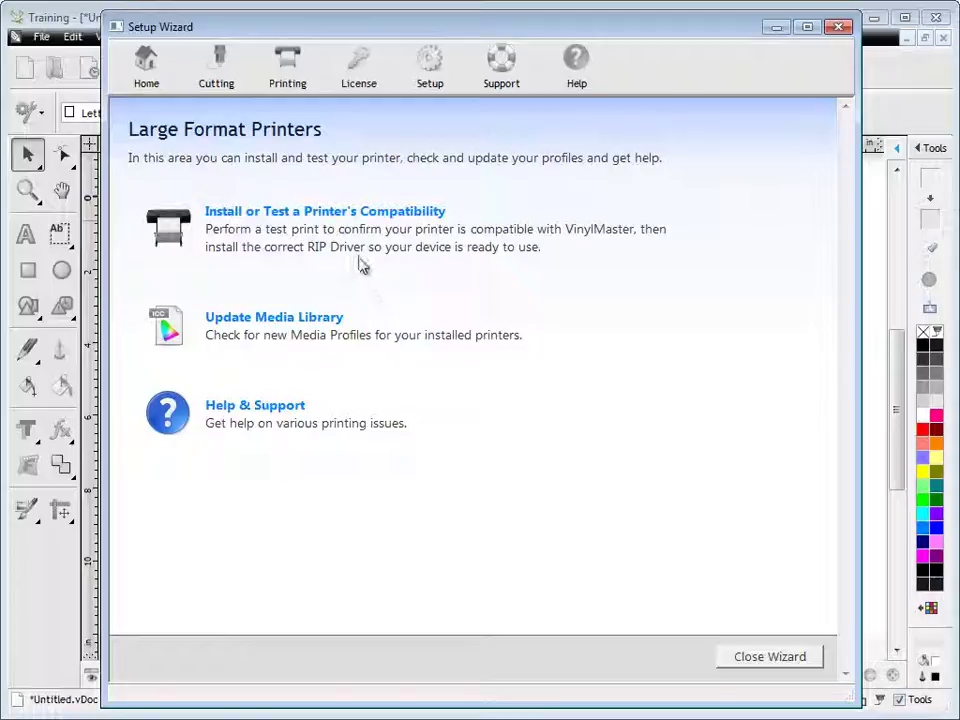
left_click(355, 216)
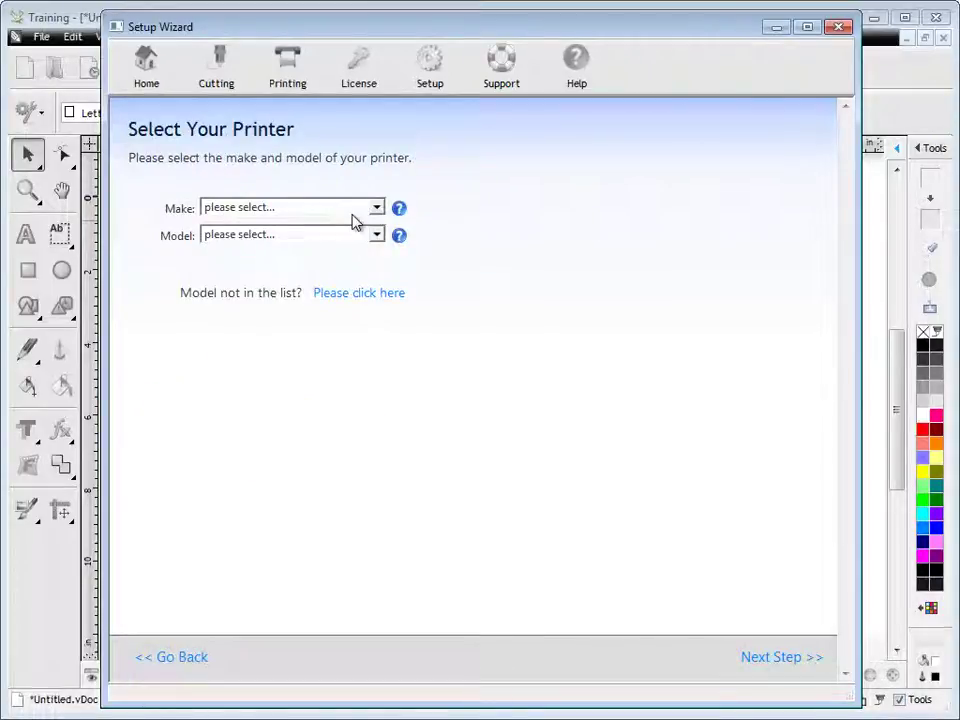
left_click(298, 210)
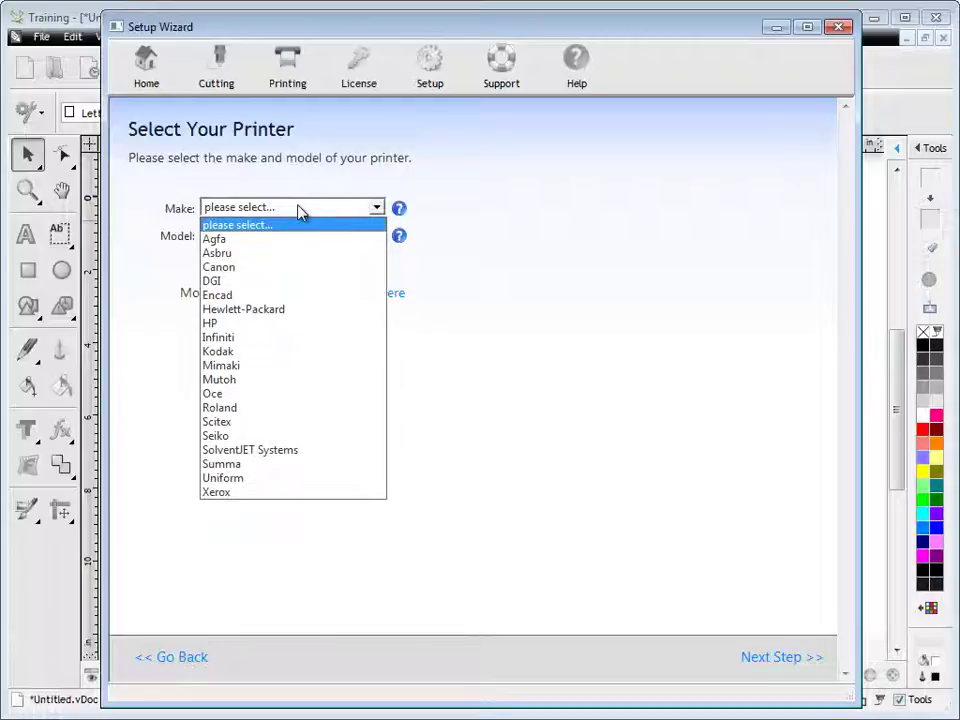
left_click(249, 409)
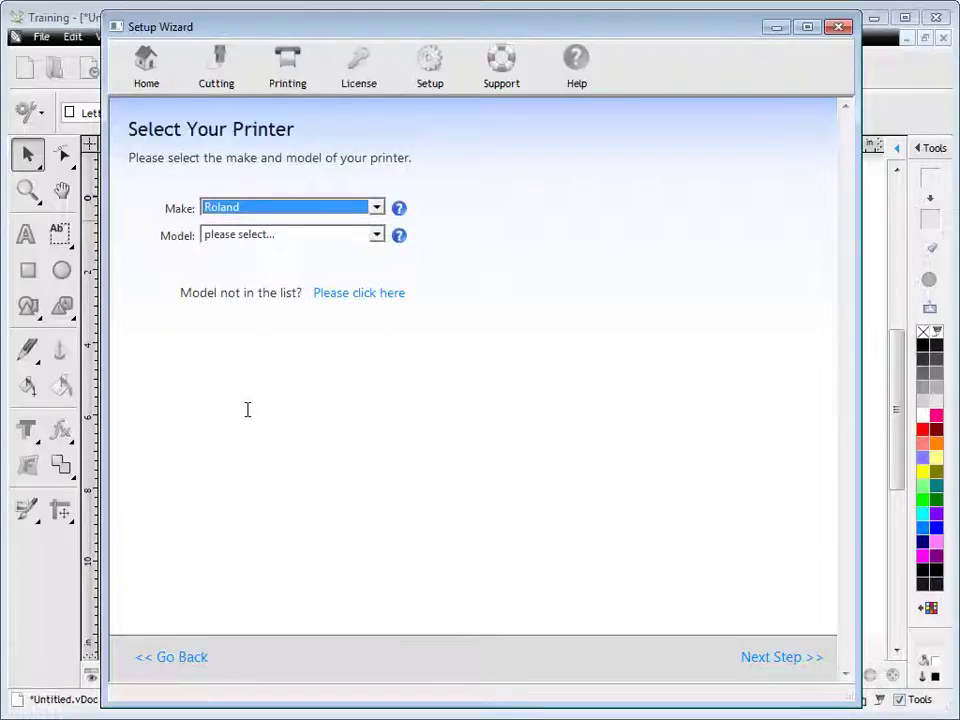
left_click(268, 236)
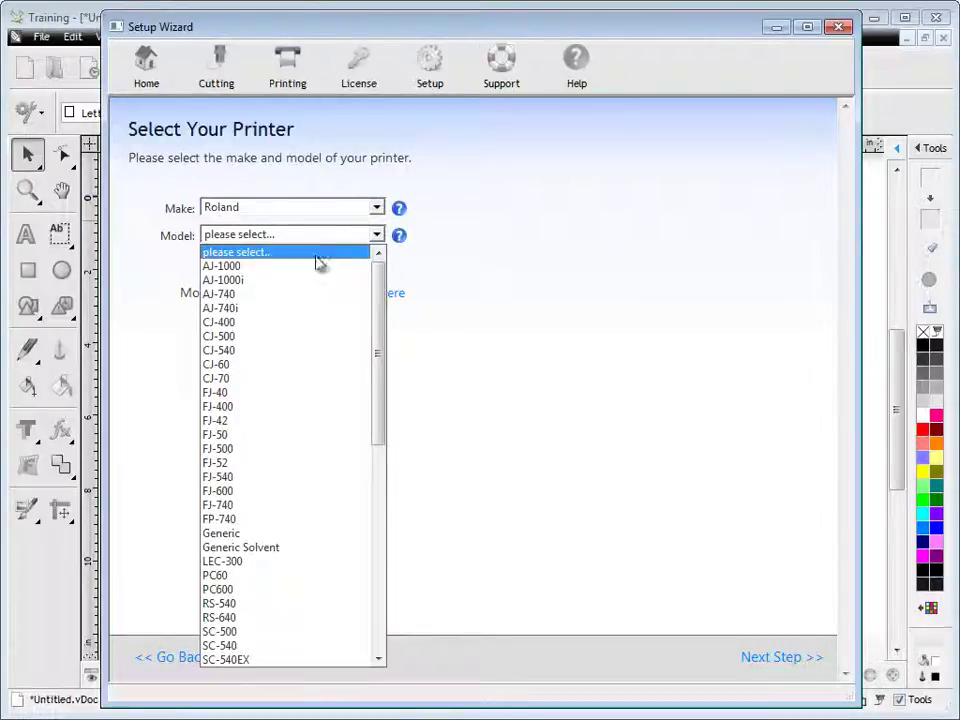
left_click_drag(378, 280, 392, 499)
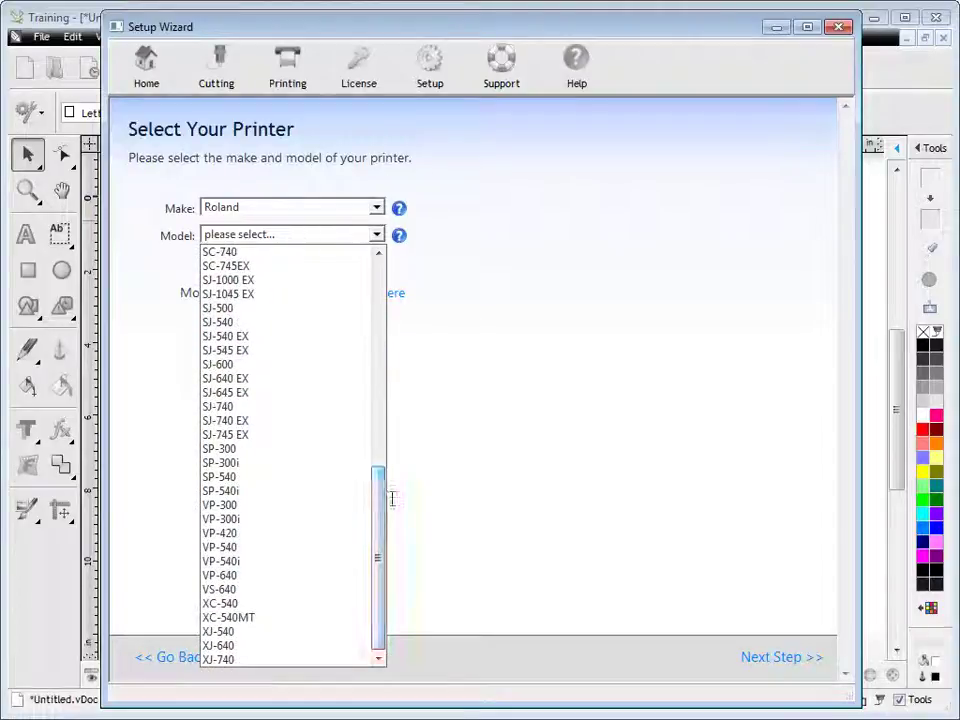
left_click(233, 565)
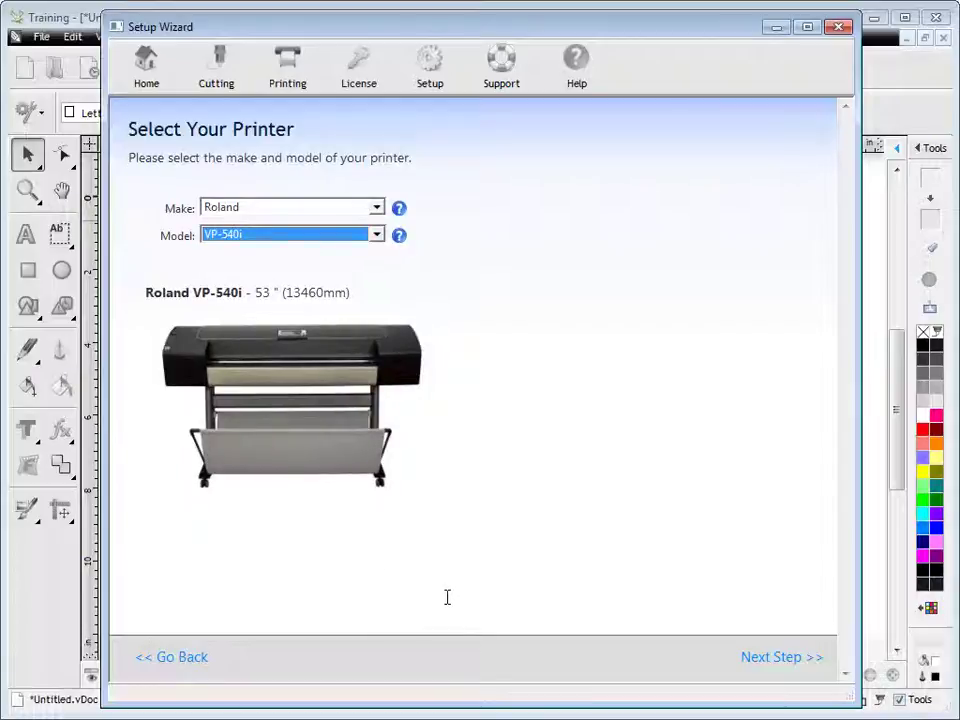
left_click(770, 660)
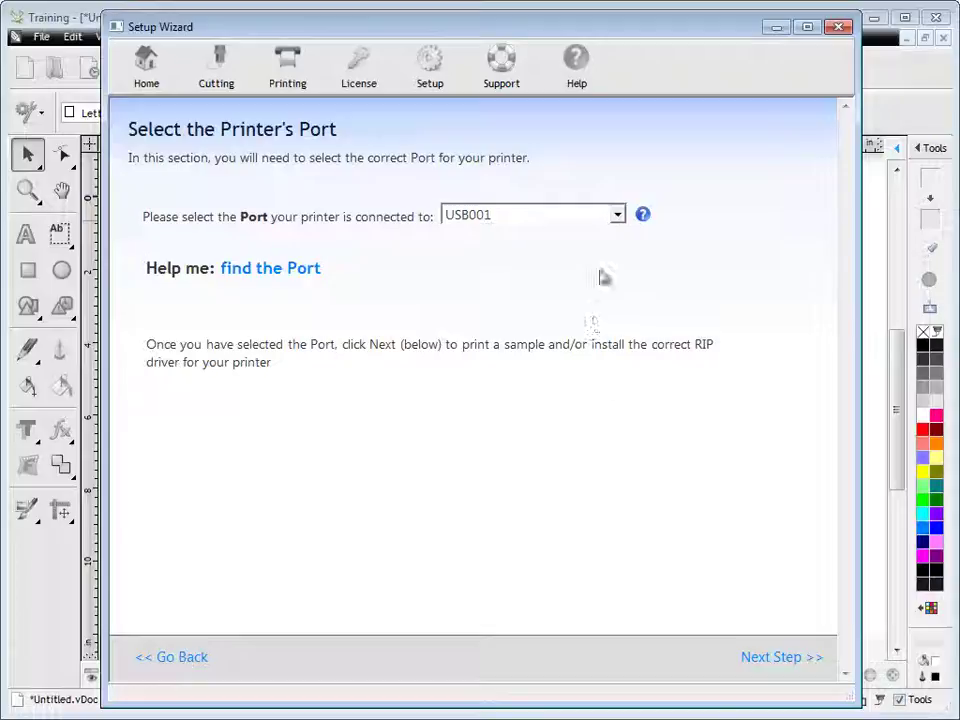
left_click(618, 216)
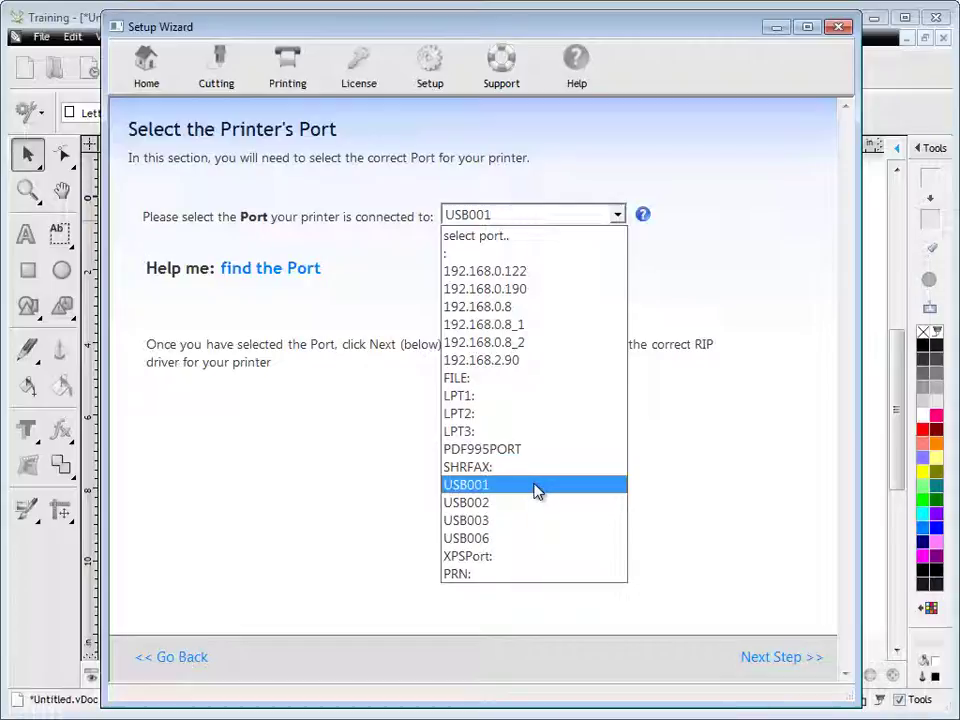
left_click(360, 390)
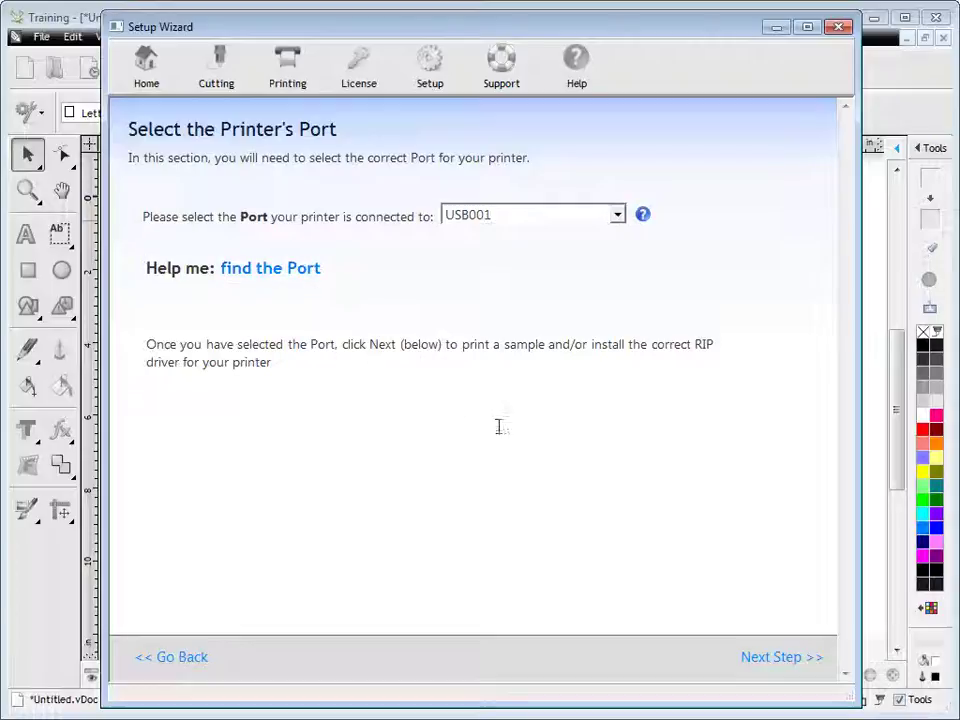
- Print a test page on the Roland VP-540i and mark the test print as successful
left_click(765, 663)
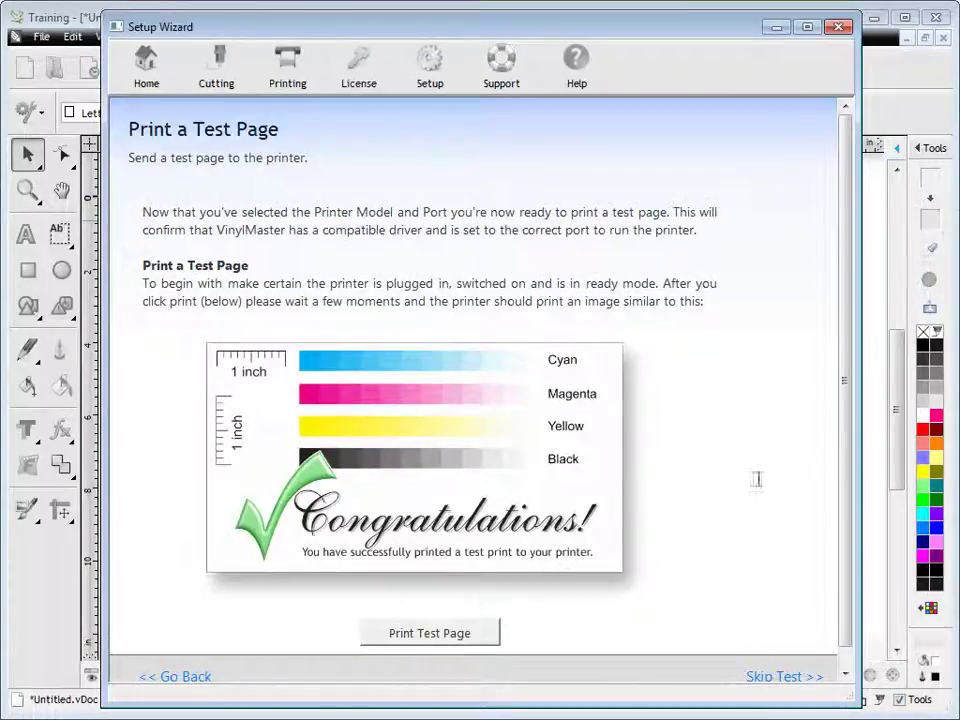
left_click_drag(846, 452, 851, 484)
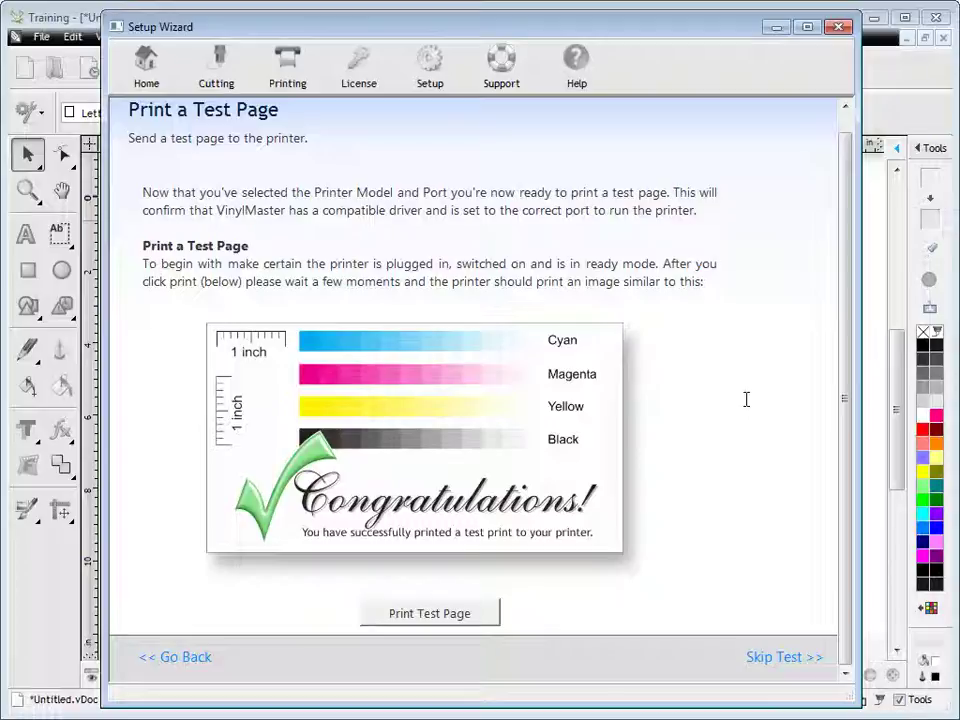
left_click(455, 624)
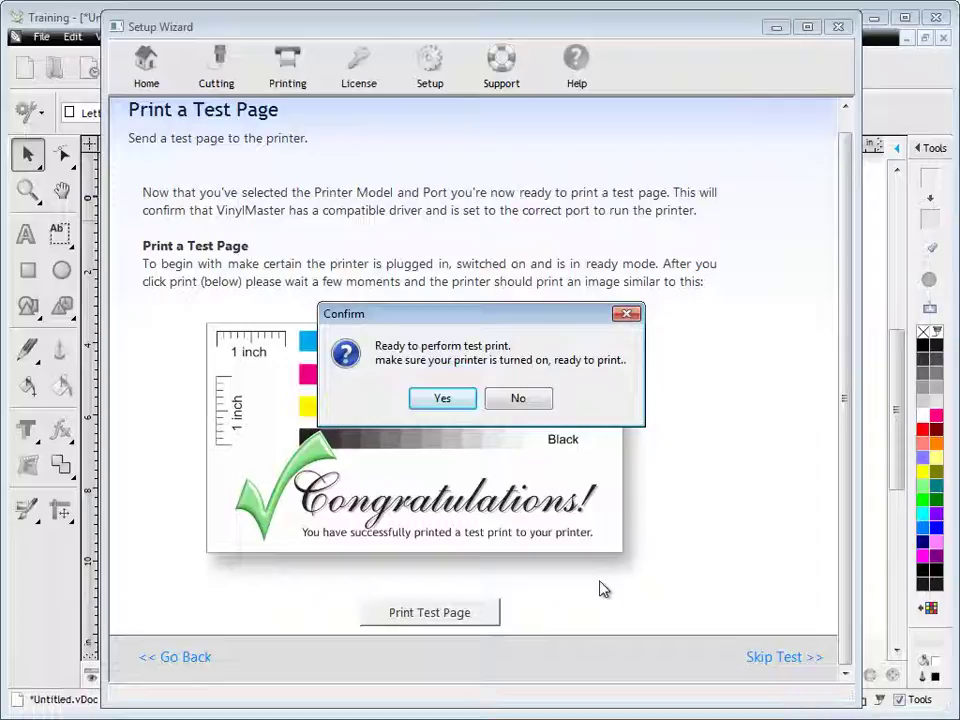
left_click(443, 399)
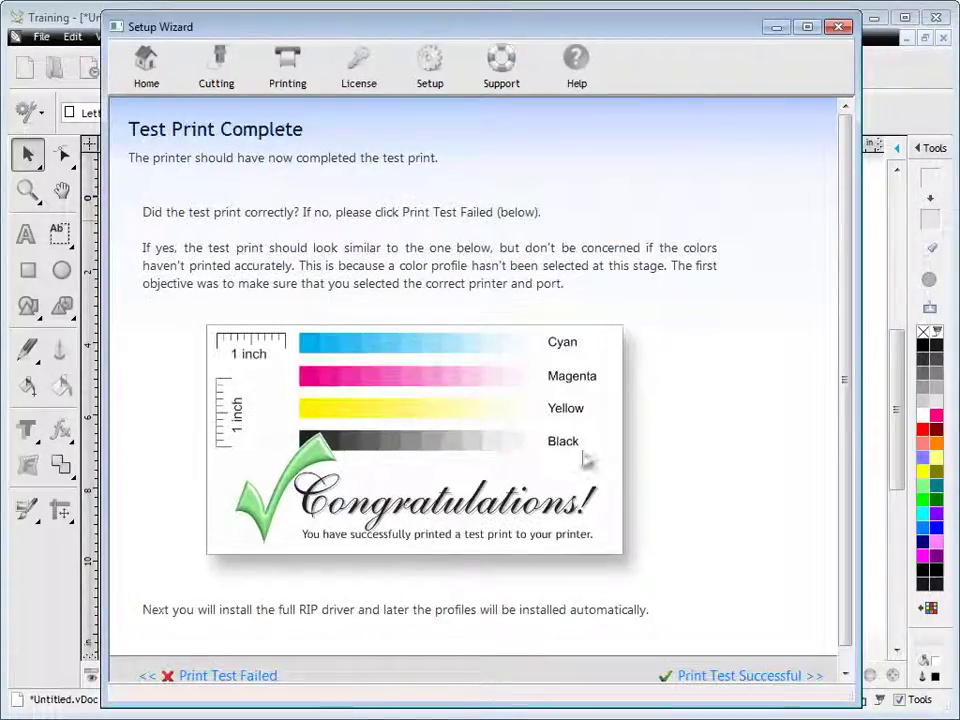
scroll(640, 465, "down", 1)
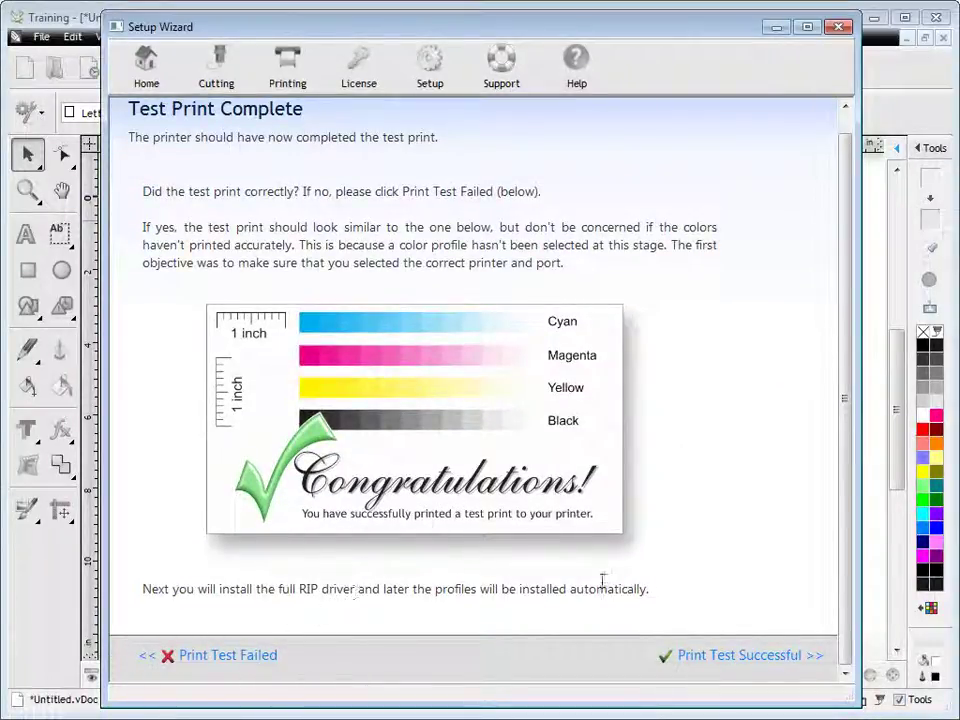
left_click(731, 657)
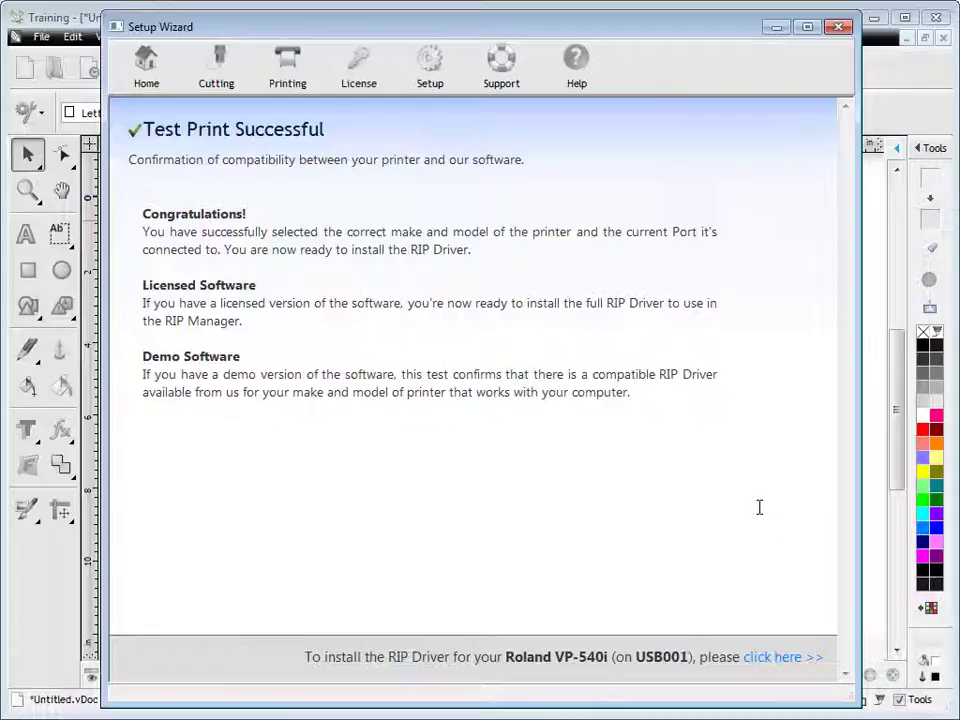
- Install the RIP driver for the Roland VP-540i on USB001
left_click(776, 658)
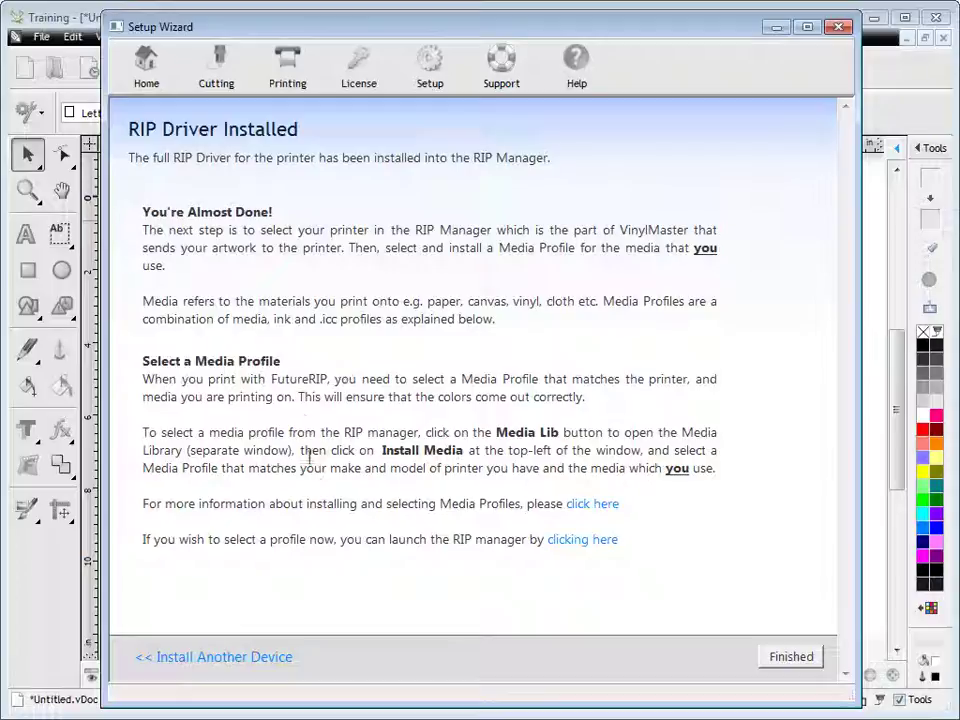
- In RIP Manager, select Roland VP-540i as the printer and open the Media Profile Library
left_click(570, 545)
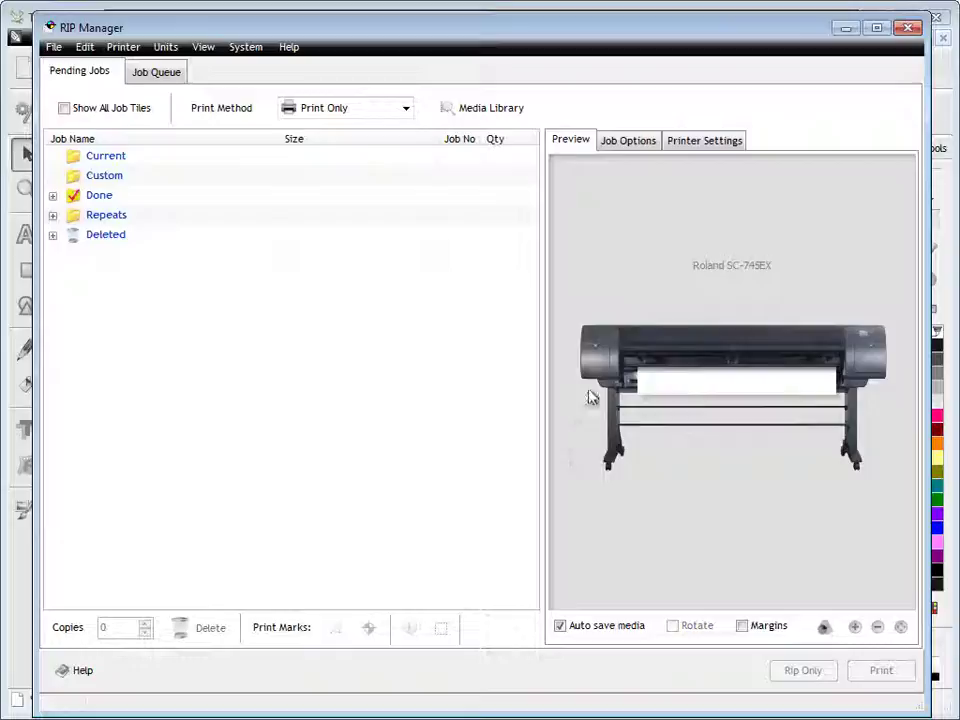
left_click(714, 142)
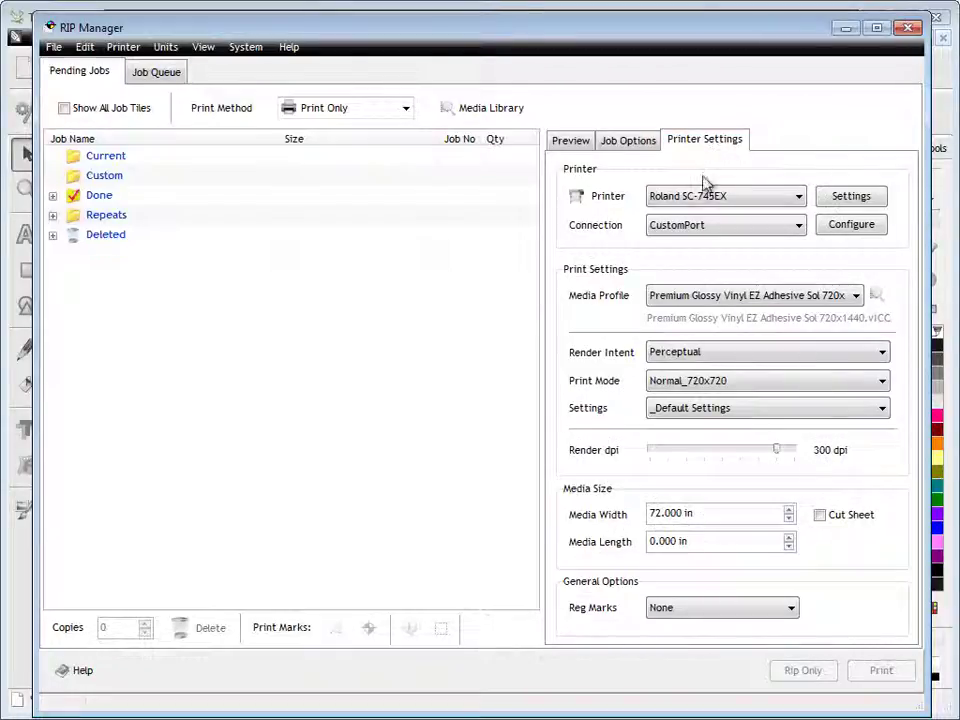
left_click(709, 196)
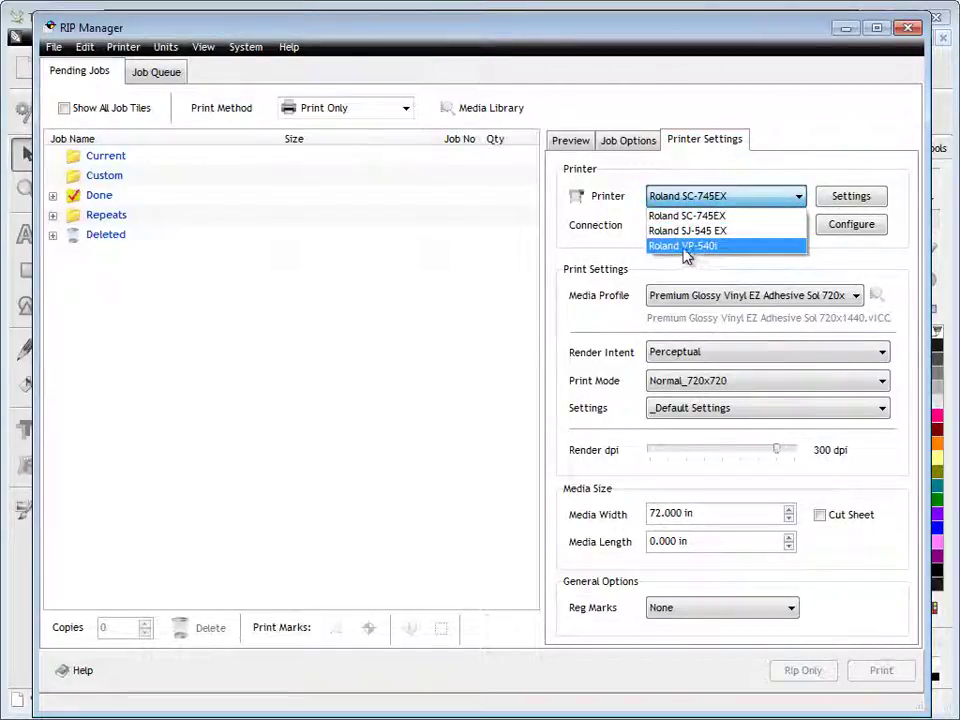
left_click(708, 246)
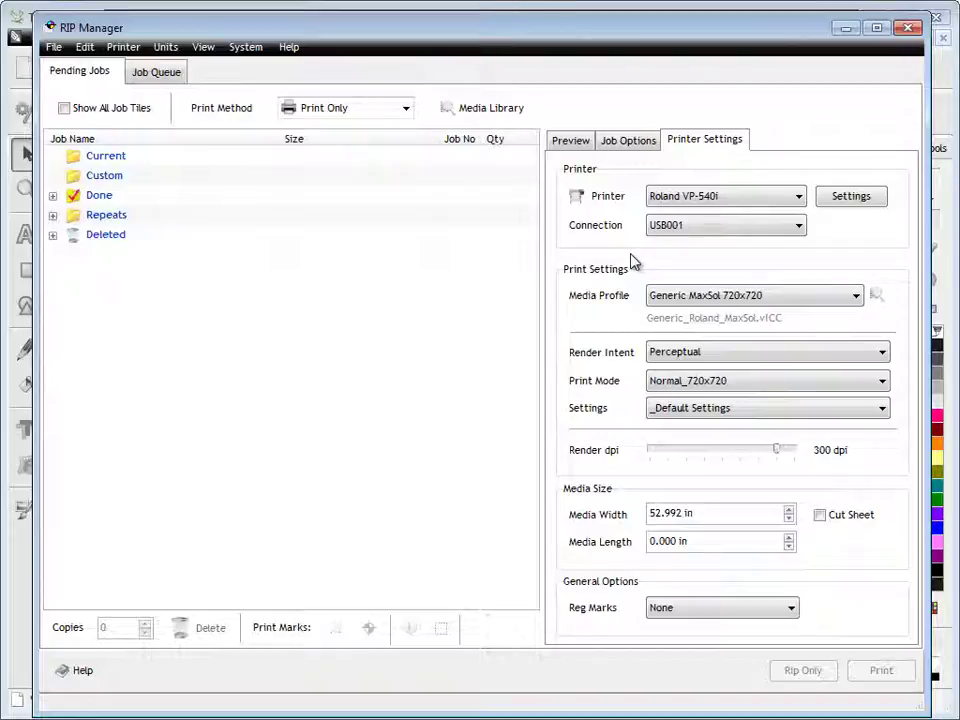
left_click(500, 110)
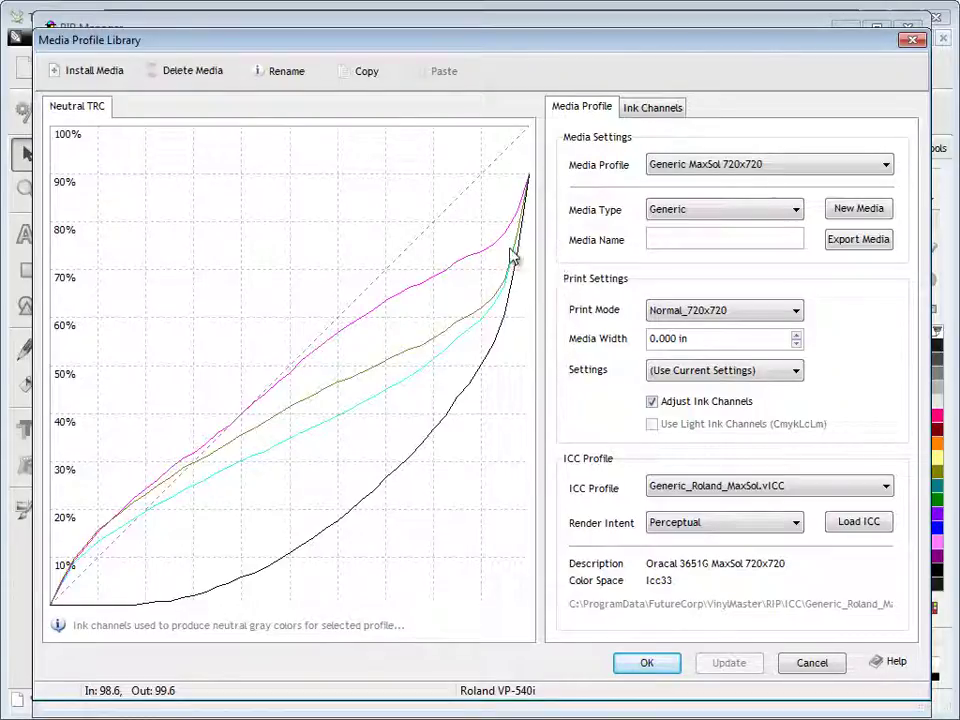
- Install the Avery MPI2010 MaxSol Std 720x720 media profile from its file
left_click(95, 72)
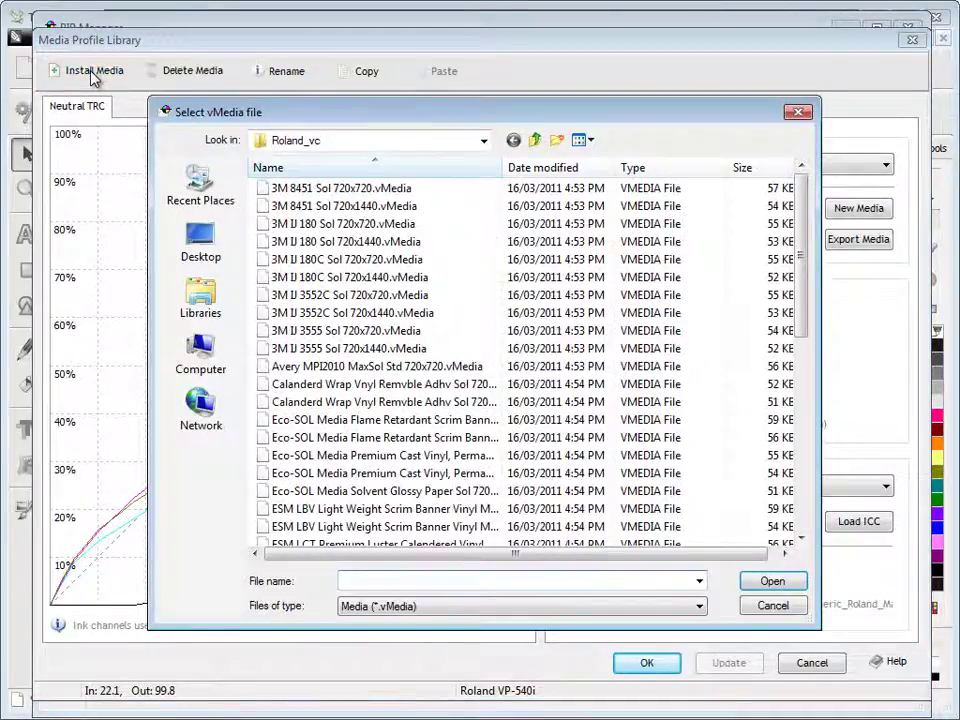
mouse_move(806, 193)
left_mouse_down()
mouse_move(800, 378)
mouse_move(806, 188)
left_mouse_up()
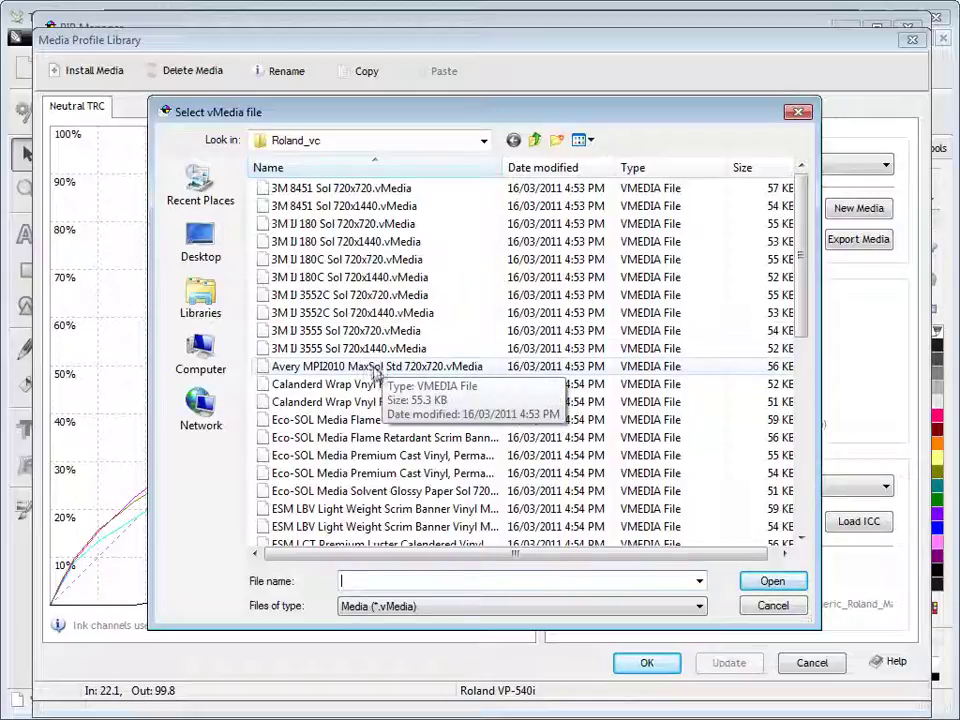
left_click(378, 368)
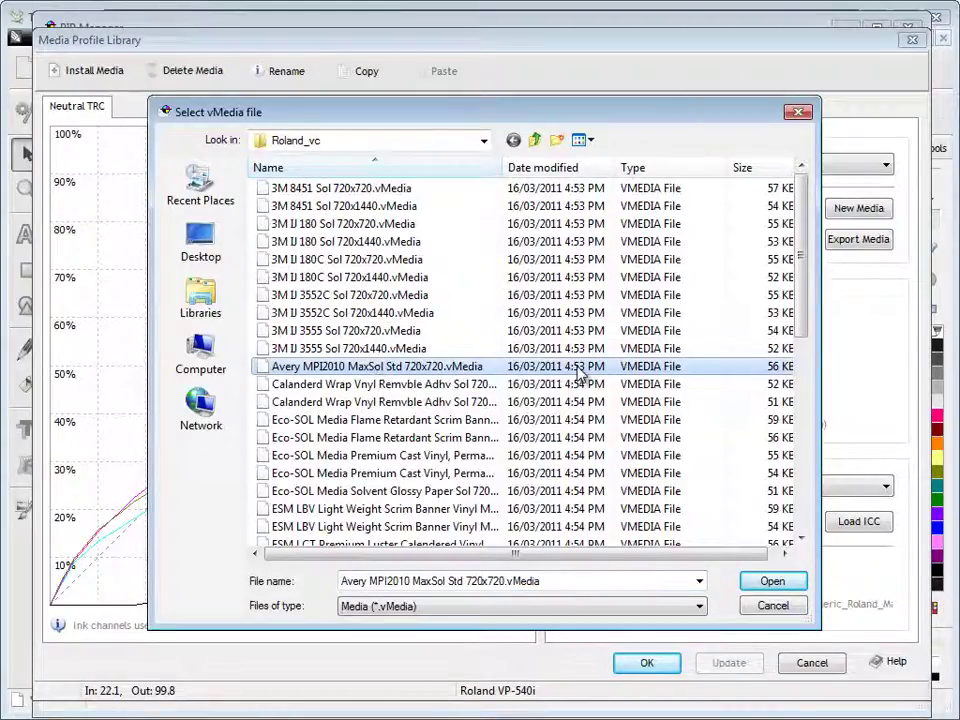
left_click(772, 581)
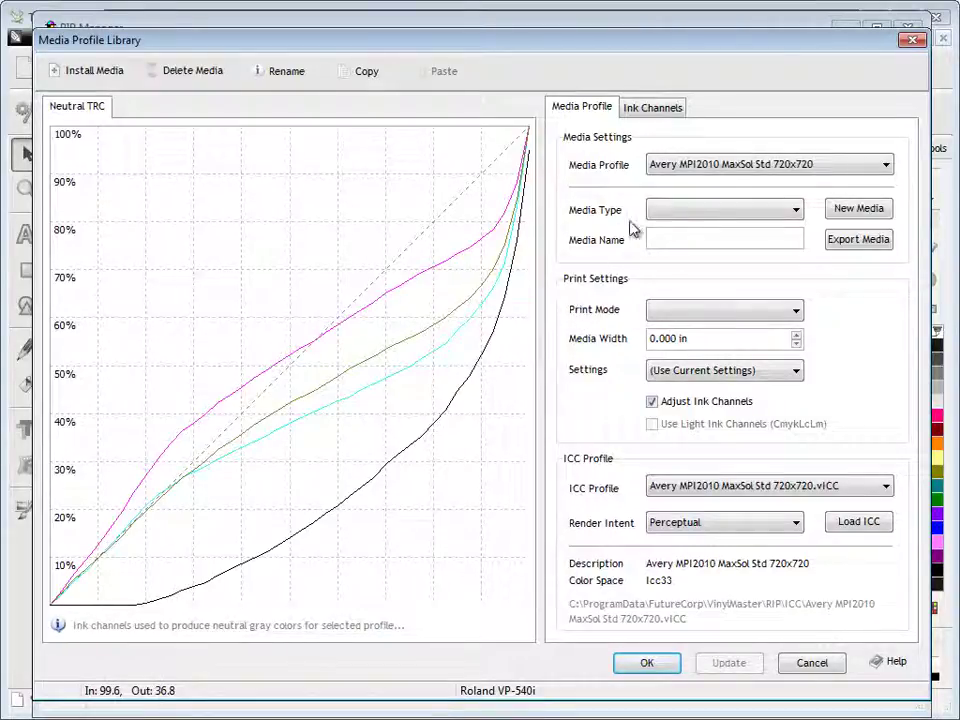
- Set the Avery profile's media type to Gloss and print mode to Normal_720x720
left_click(685, 211)
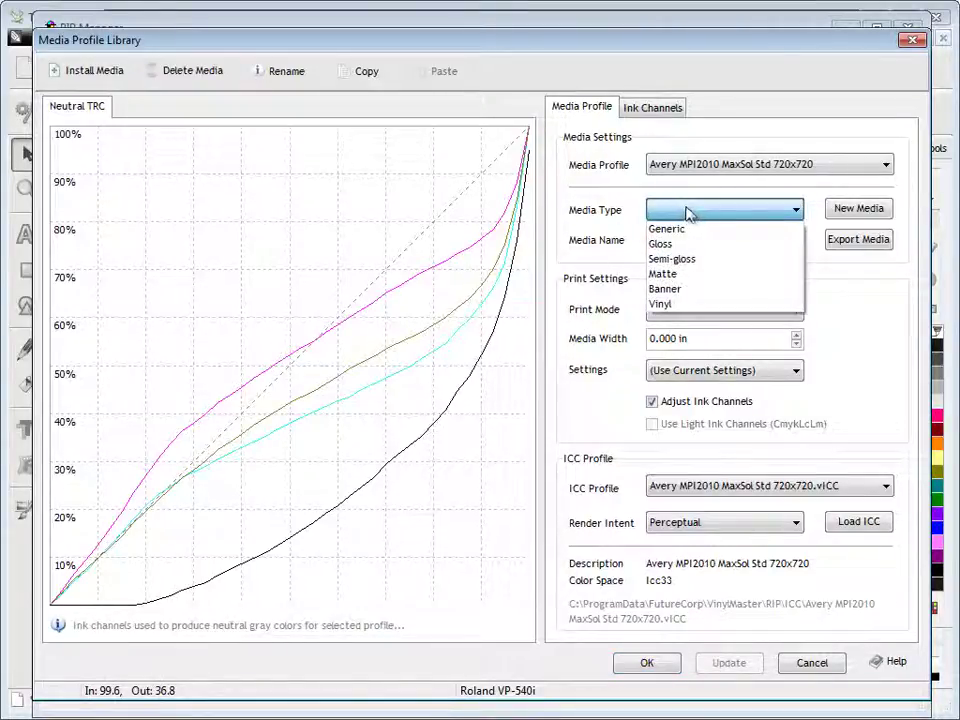
left_click(677, 244)
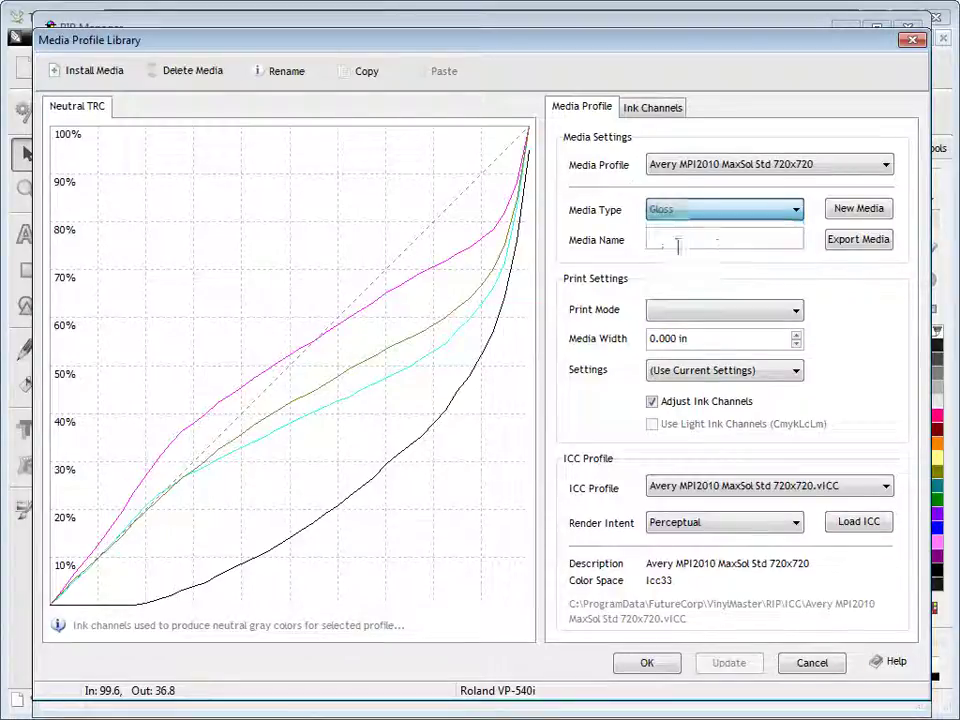
left_click(796, 314)
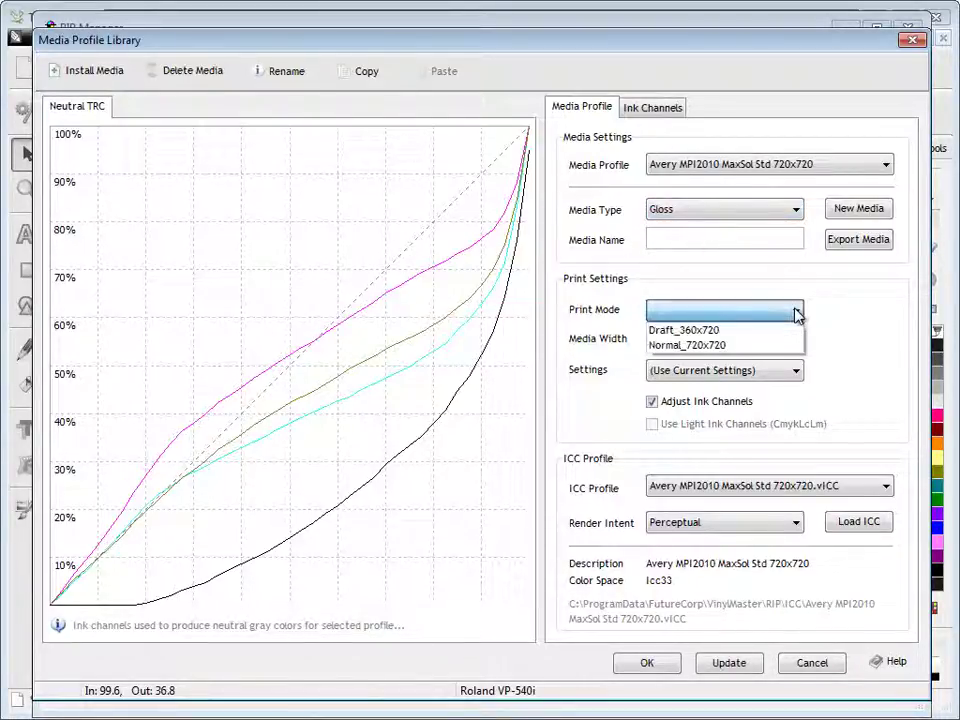
left_click(778, 344)
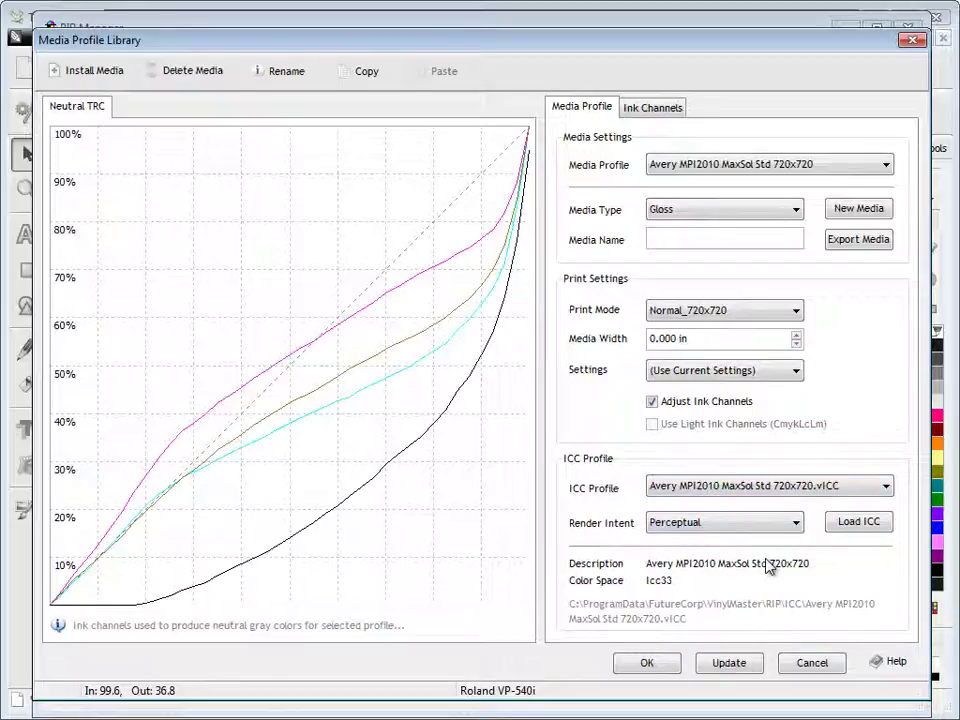
- Review the Magenta channel's ink curve, then go back to the Media Profile settings
left_click(648, 108)
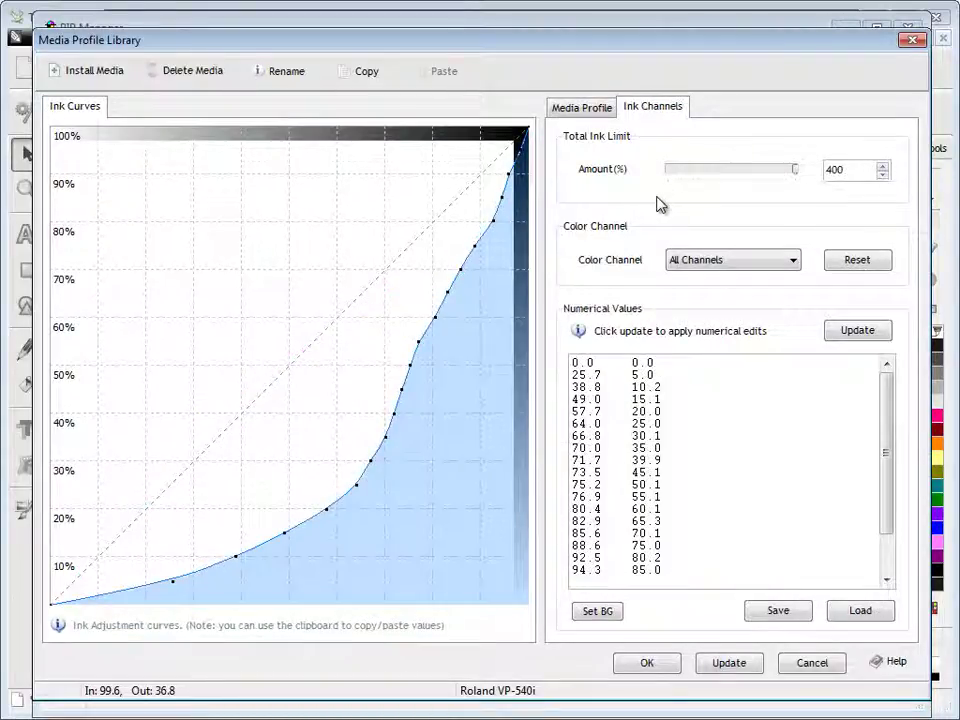
left_click(733, 263)
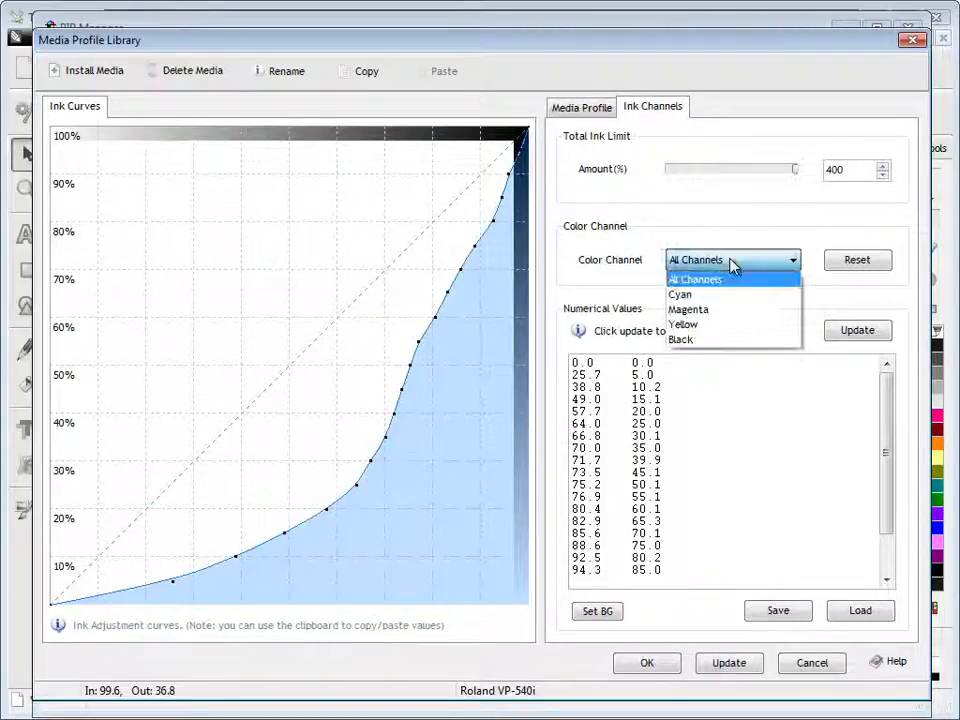
left_click(739, 321)
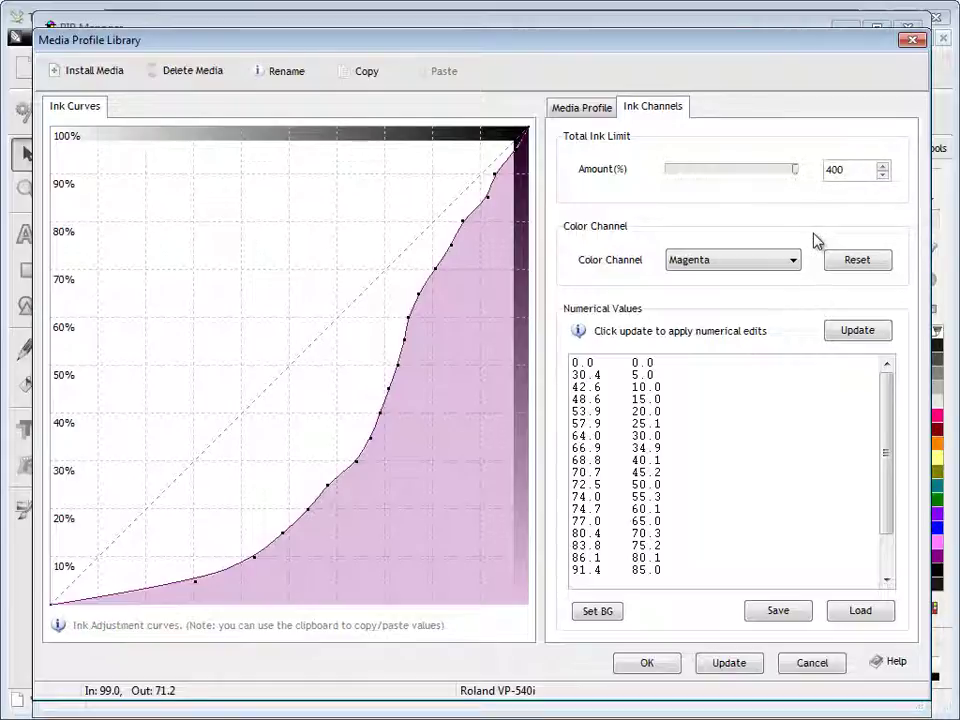
left_click(576, 105)
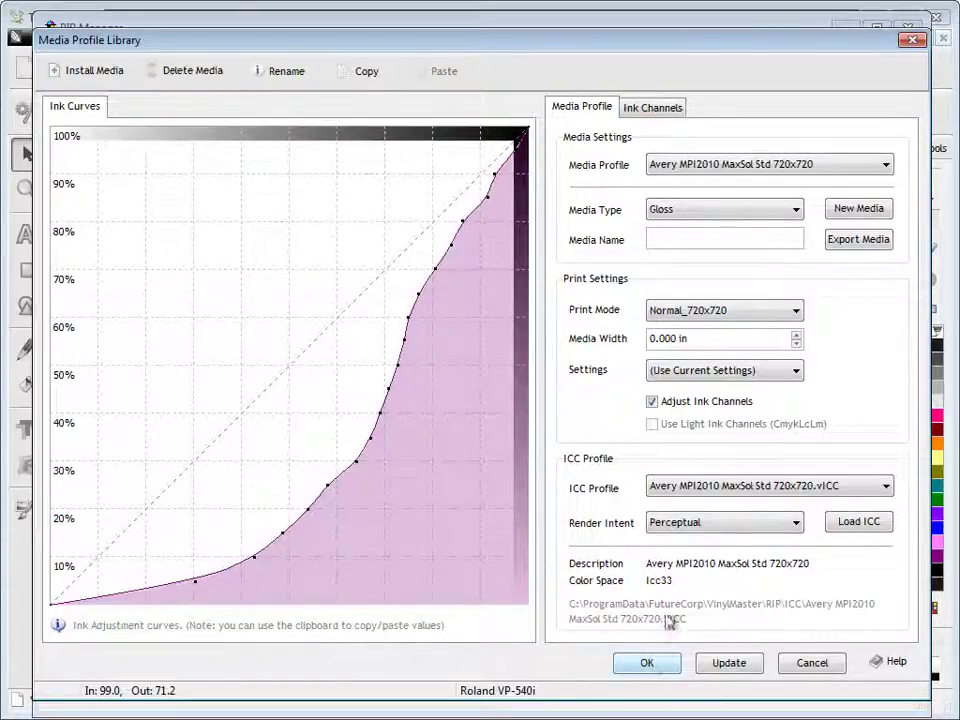
- Save the Gloss and Normal_720x720 changes to the current Avery media profile
left_click(647, 664)
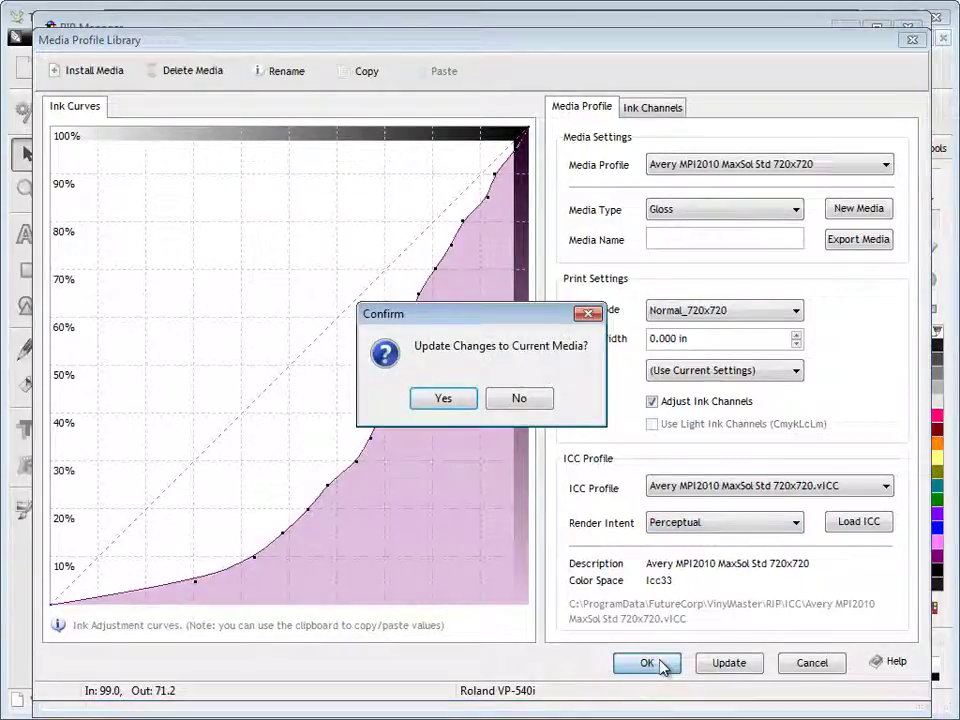
left_click(445, 401)
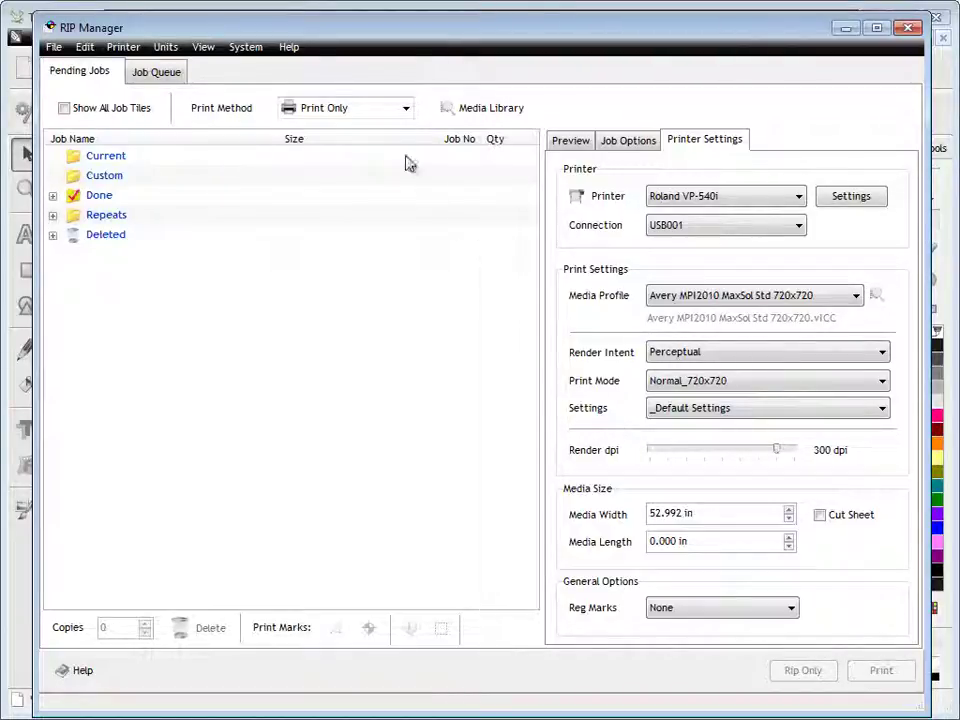
left_click(289, 47)
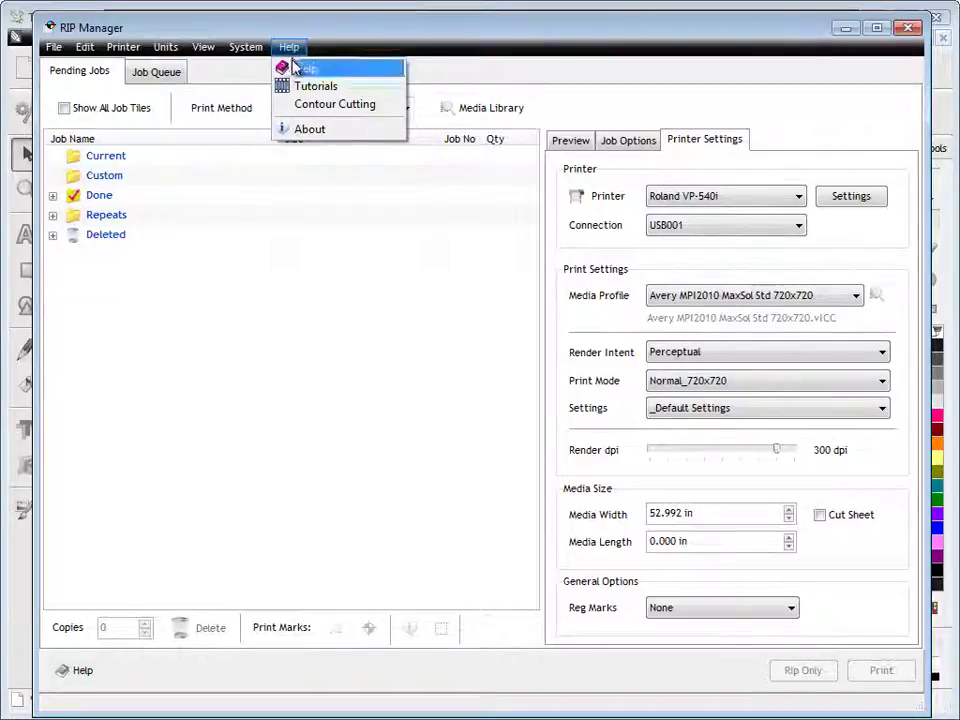
- Open the help manual and read The RIP Manager and Media Profiles Library overviews
left_click(295, 67)
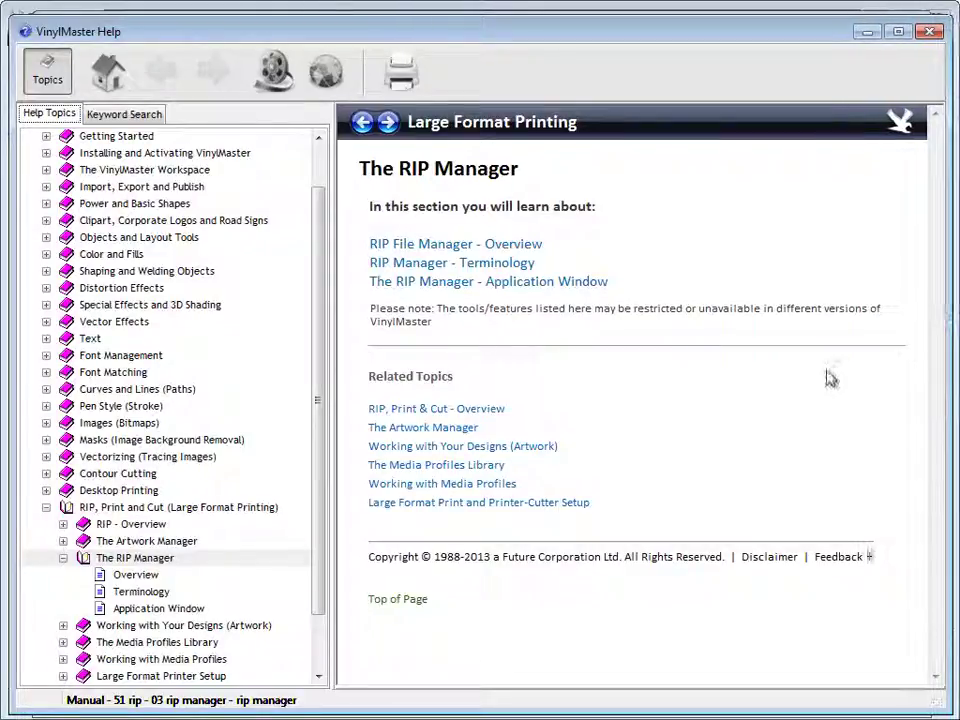
left_click_drag(321, 321, 310, 440)
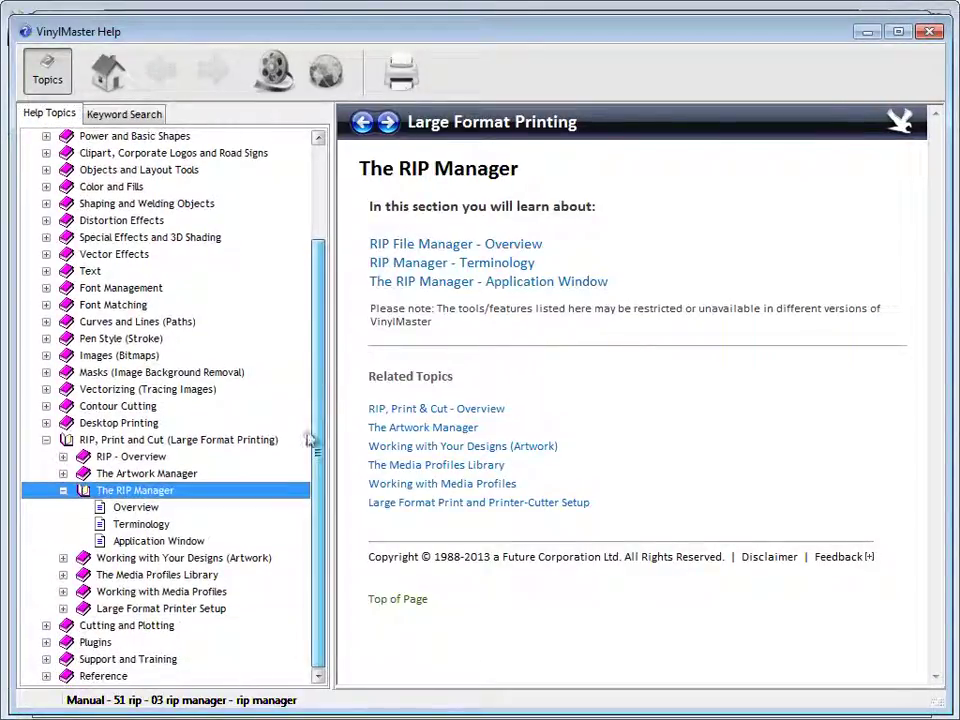
left_click(505, 245)
mouse_move(938, 253)
left_mouse_down()
mouse_move(932, 490)
mouse_move(915, 532)
mouse_move(935, 575)
mouse_move(935, 610)
mouse_move(950, 238)
left_mouse_up()
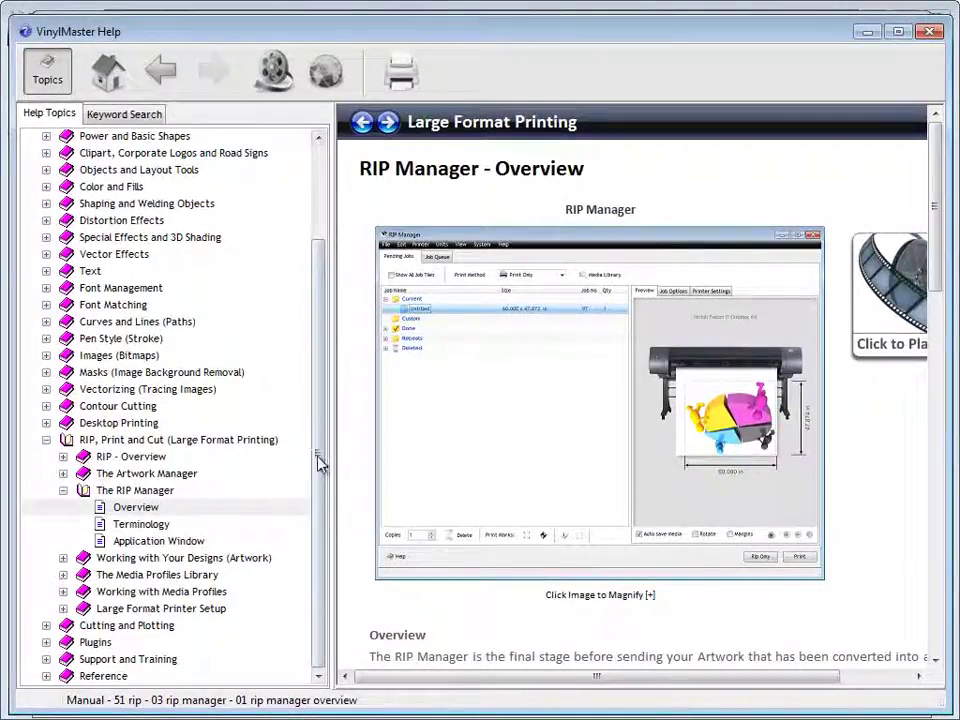
left_click(63, 576)
scroll(320, 480, "down", 1)
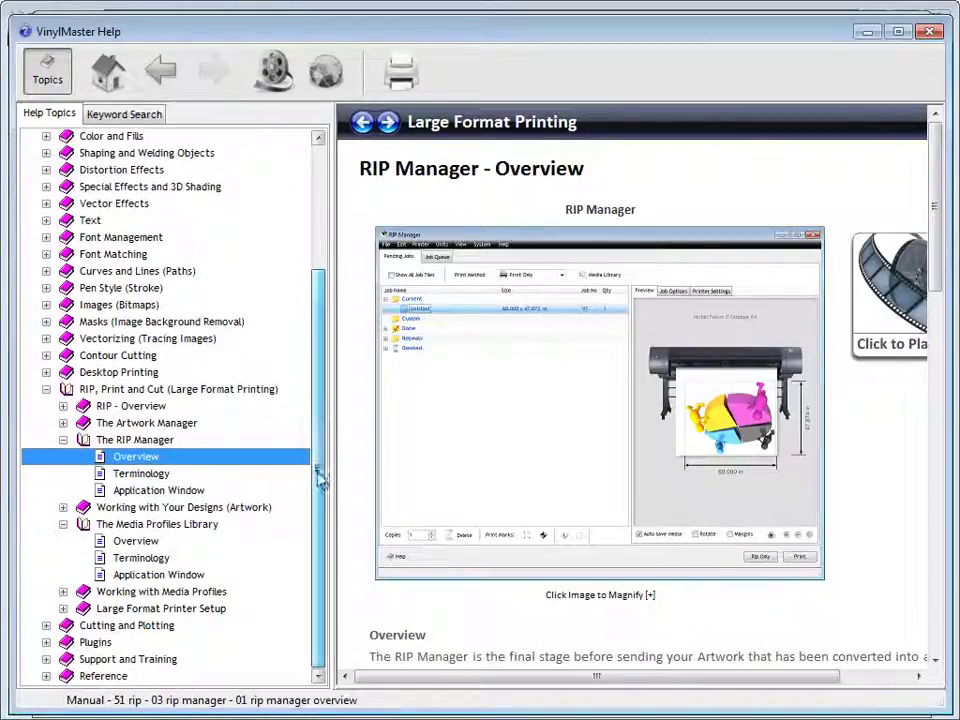
left_click(142, 542)
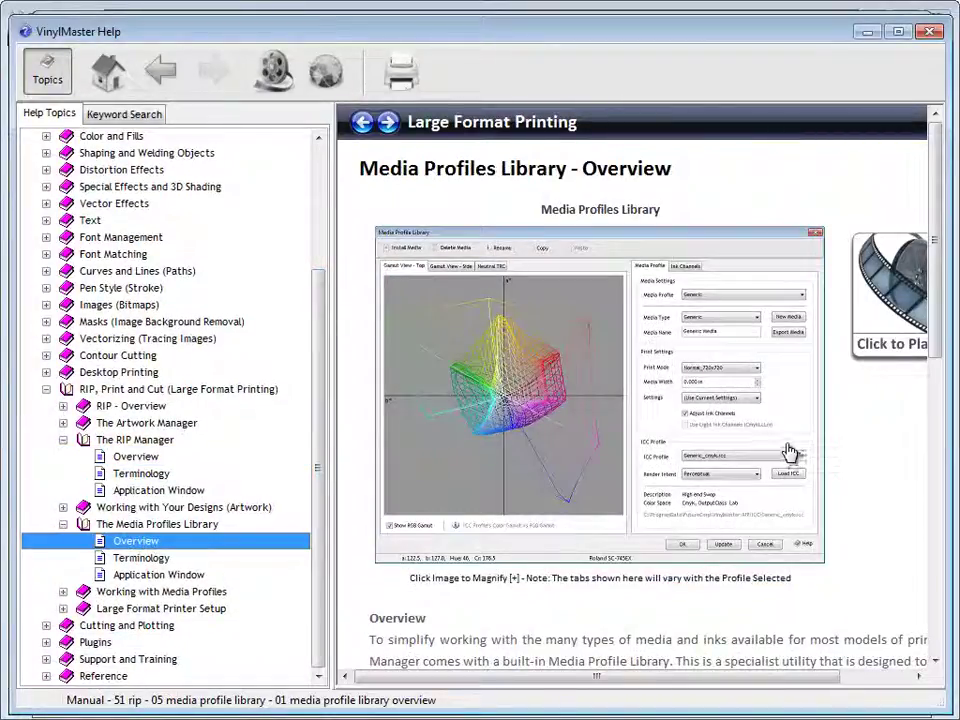
left_click_drag(934, 242, 934, 546)
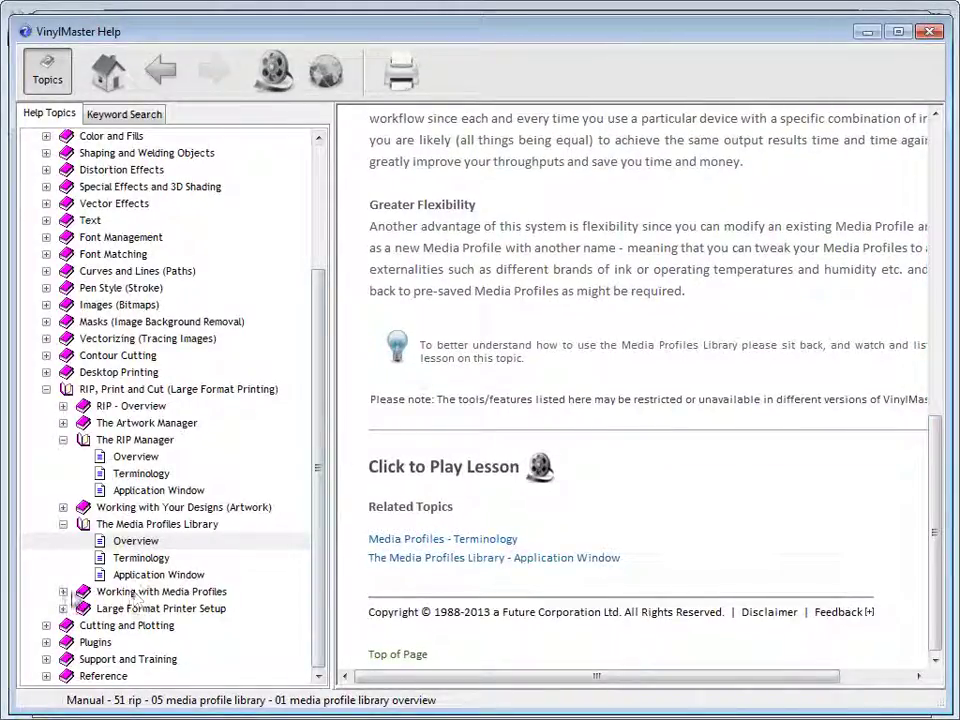
- Read the Working with Media Profiles topic down to its Print Settings section
left_click(63, 591)
scroll(322, 480, "down", 1)
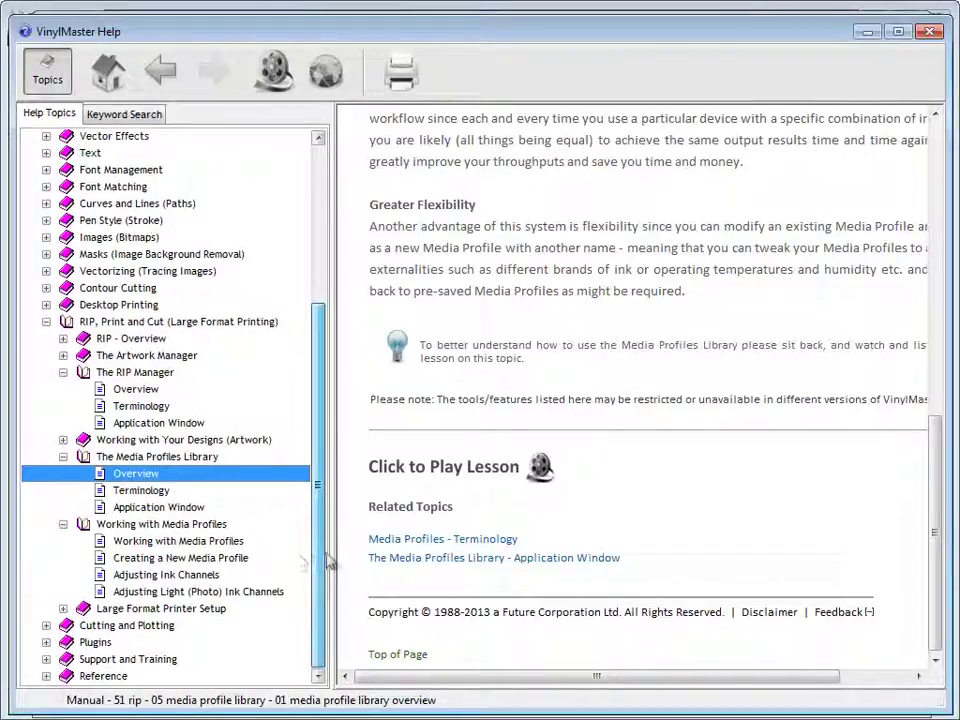
left_click(229, 541)
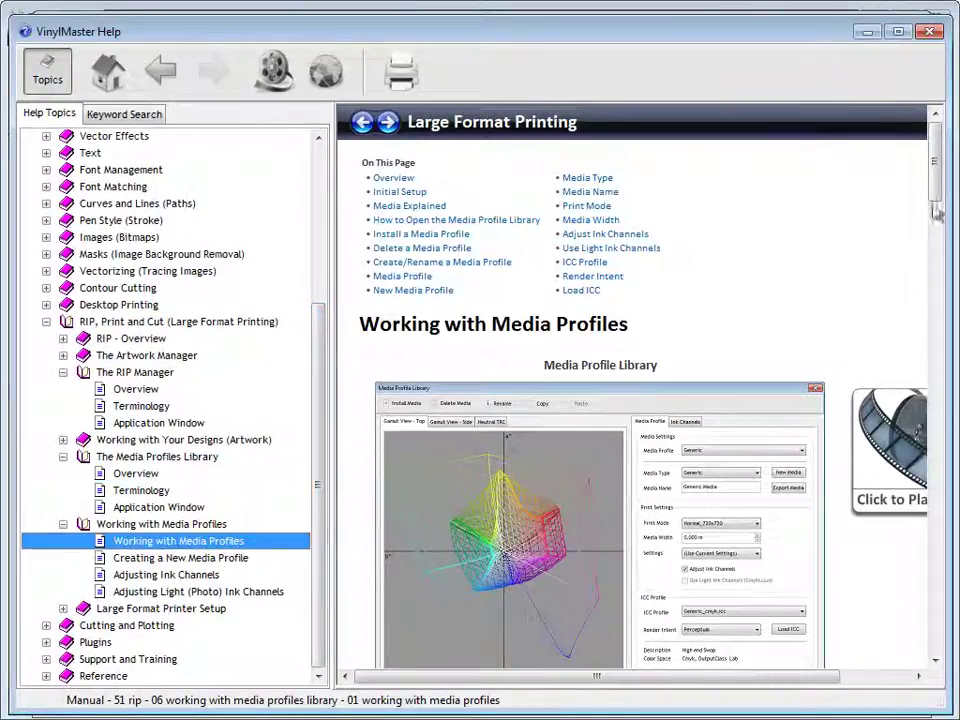
left_click_drag(936, 128, 937, 392)
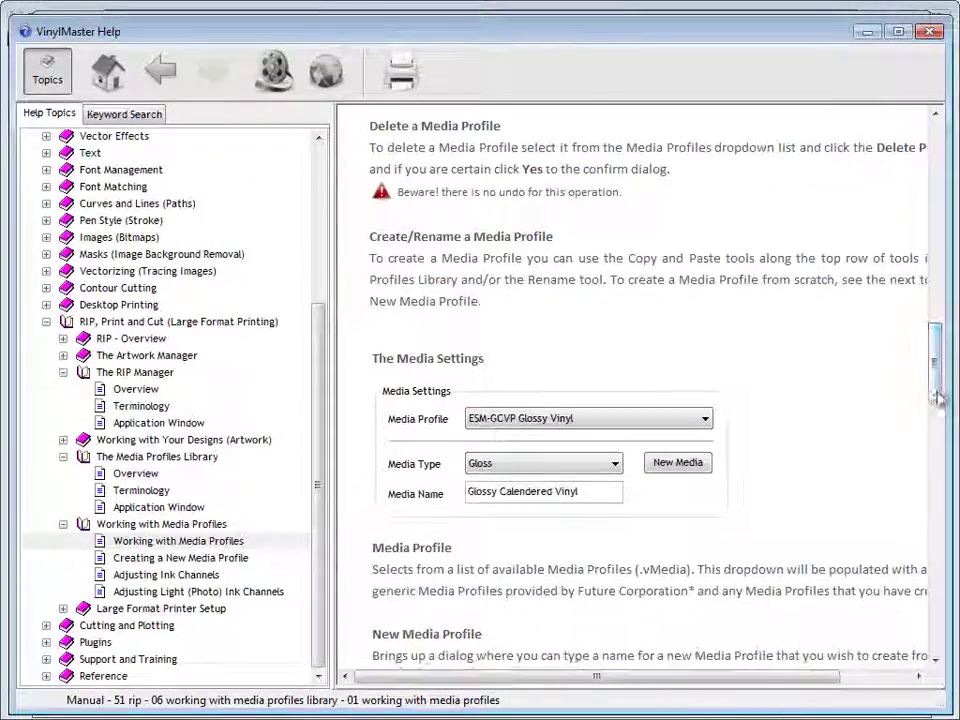
scroll(578, 368, "down", 8)
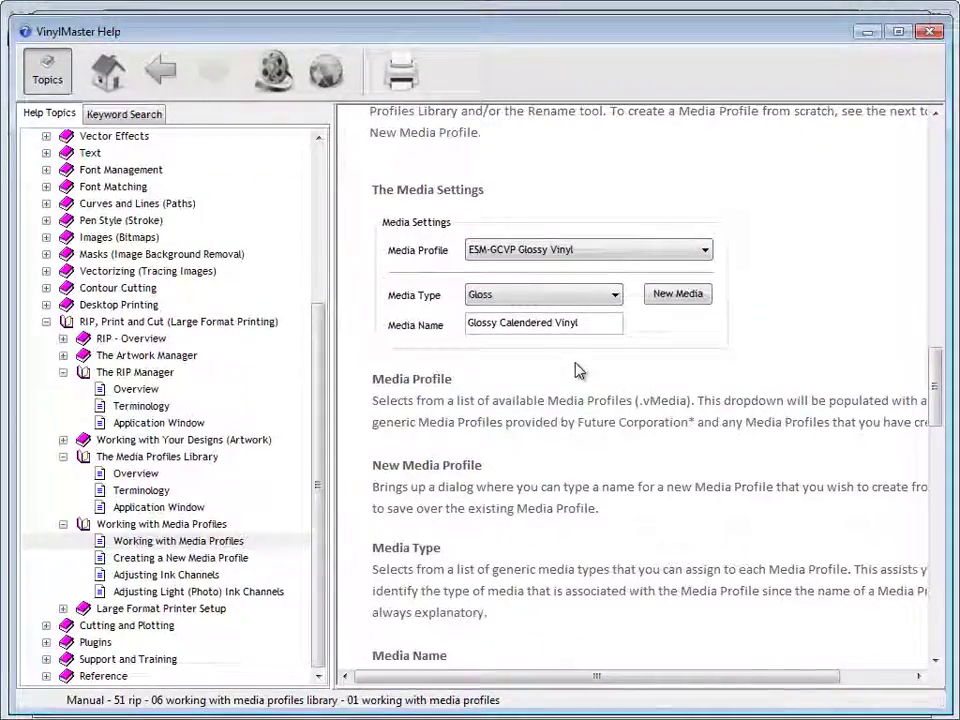
scroll(576, 365, "down", 5)
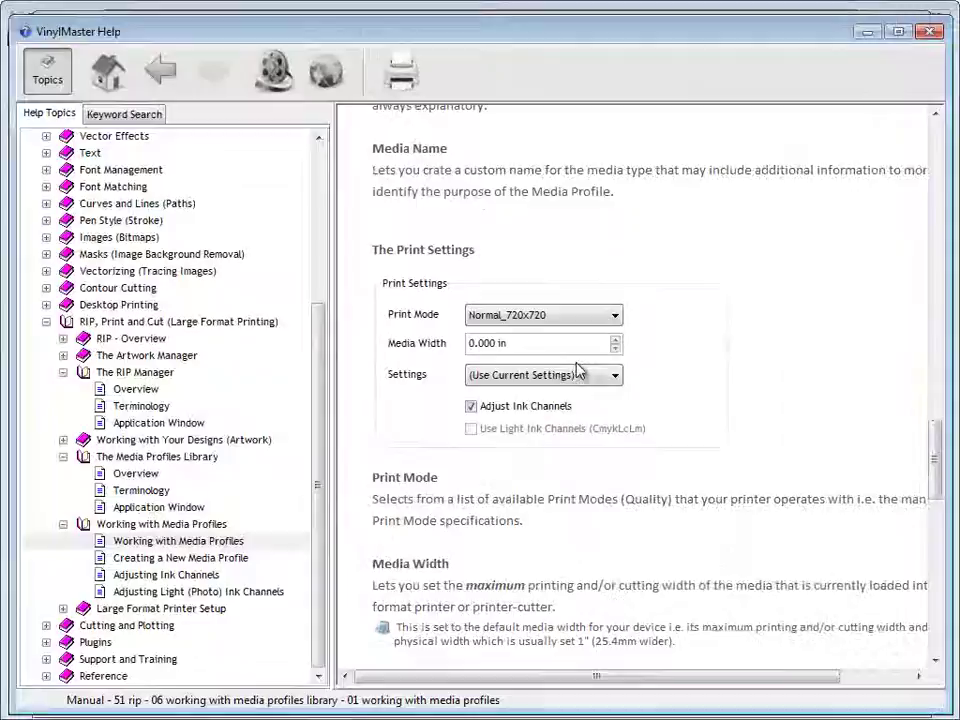
scroll(612, 428, "down", 3)
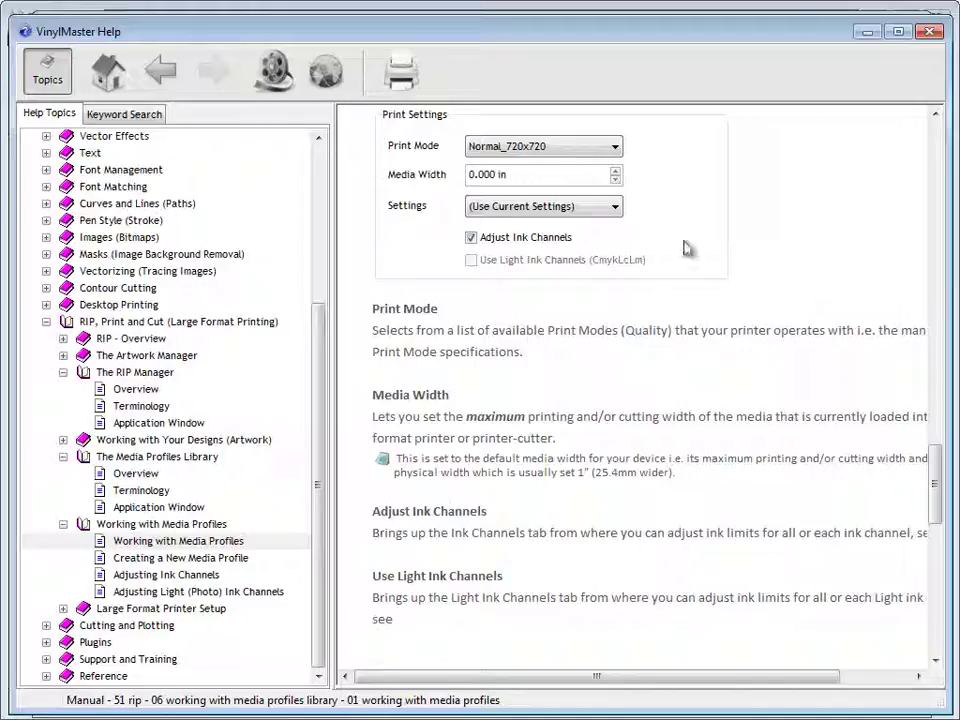
- Return to the Setup Wizard and go through Large Format Printers to the printer port page
left_click(868, 33)
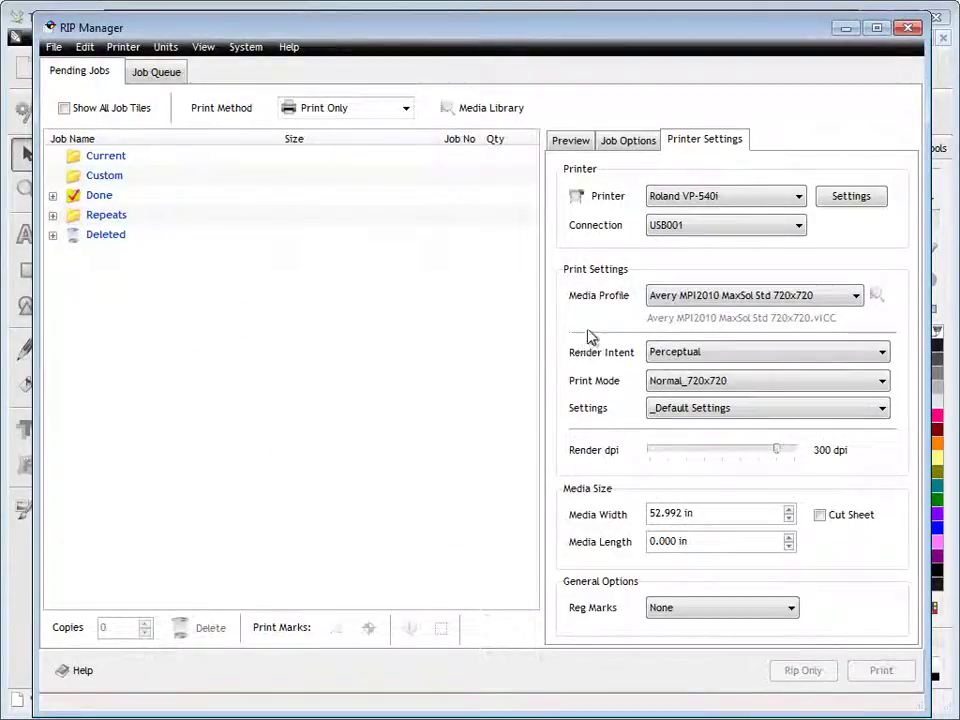
left_click(845, 28)
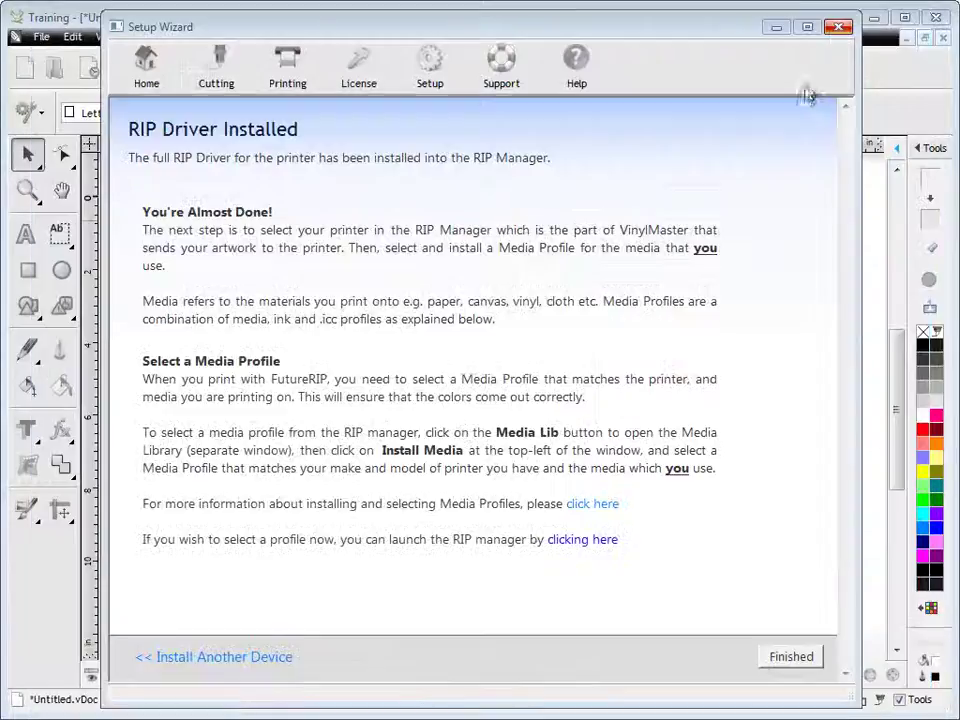
left_click(276, 88)
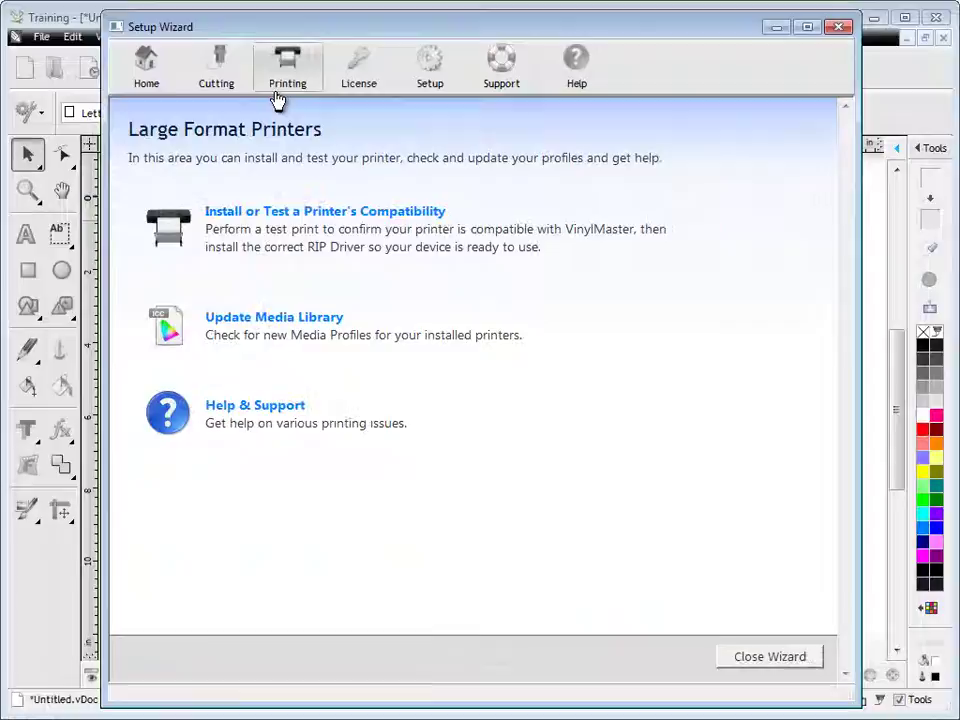
left_click(279, 213)
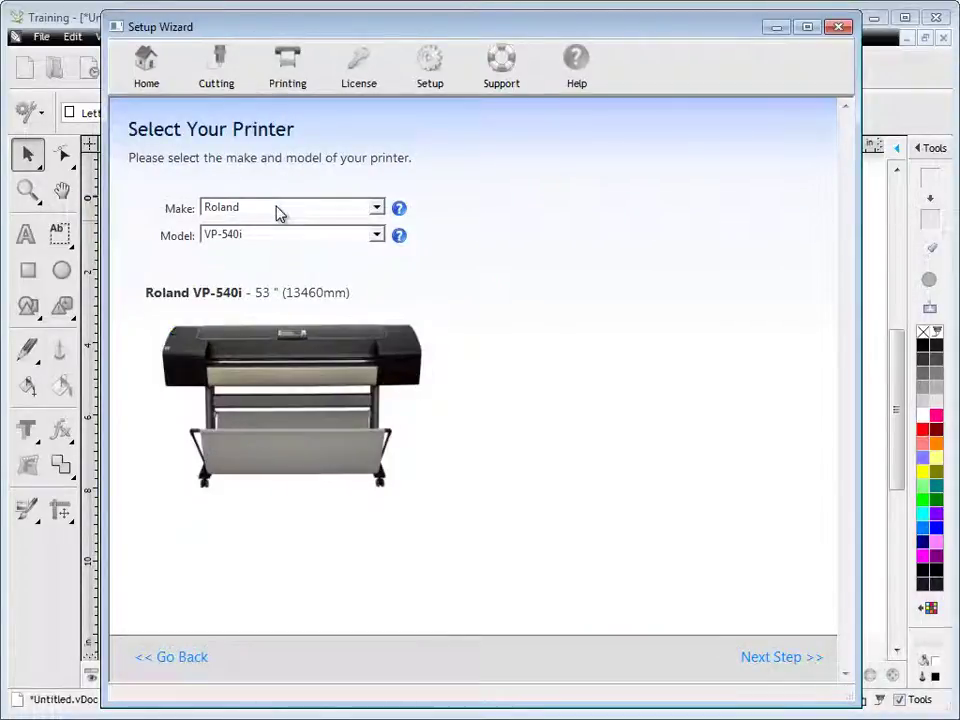
left_click(766, 658)
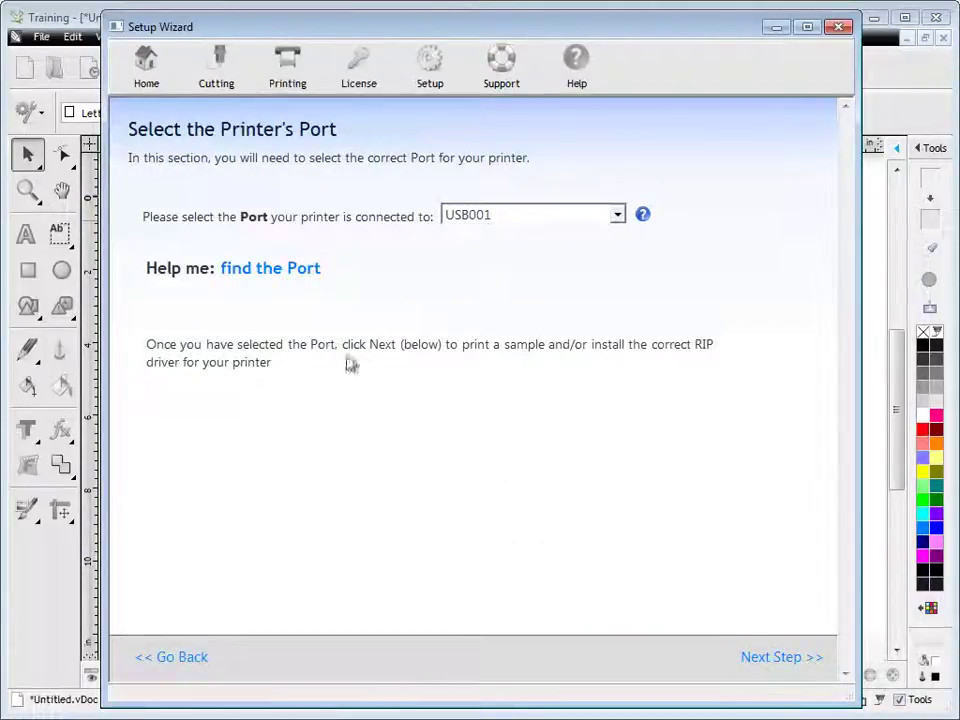
- Read the USB Drivers & Ports guide, then go back to Select the Port with USB001
left_click(284, 272)
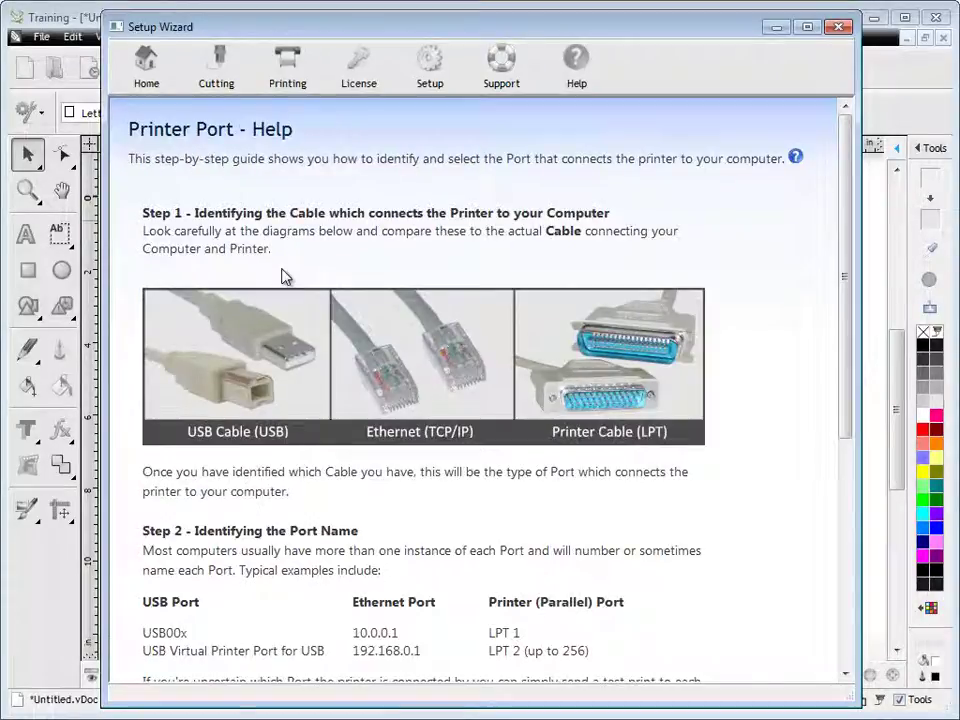
left_click_drag(846, 171, 843, 223)
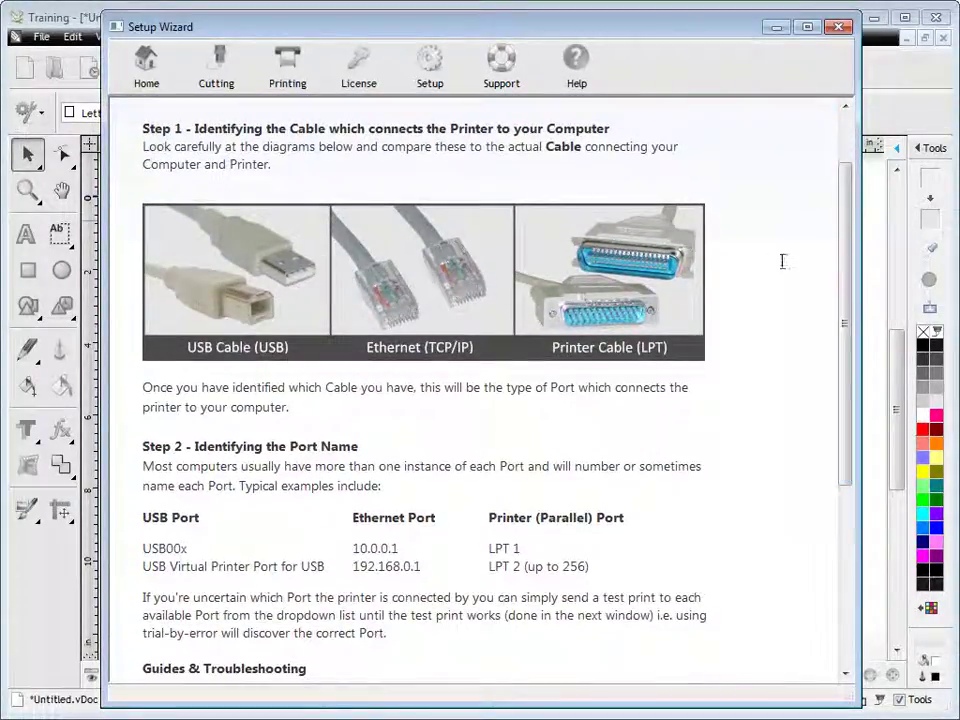
left_click_drag(846, 294, 857, 476)
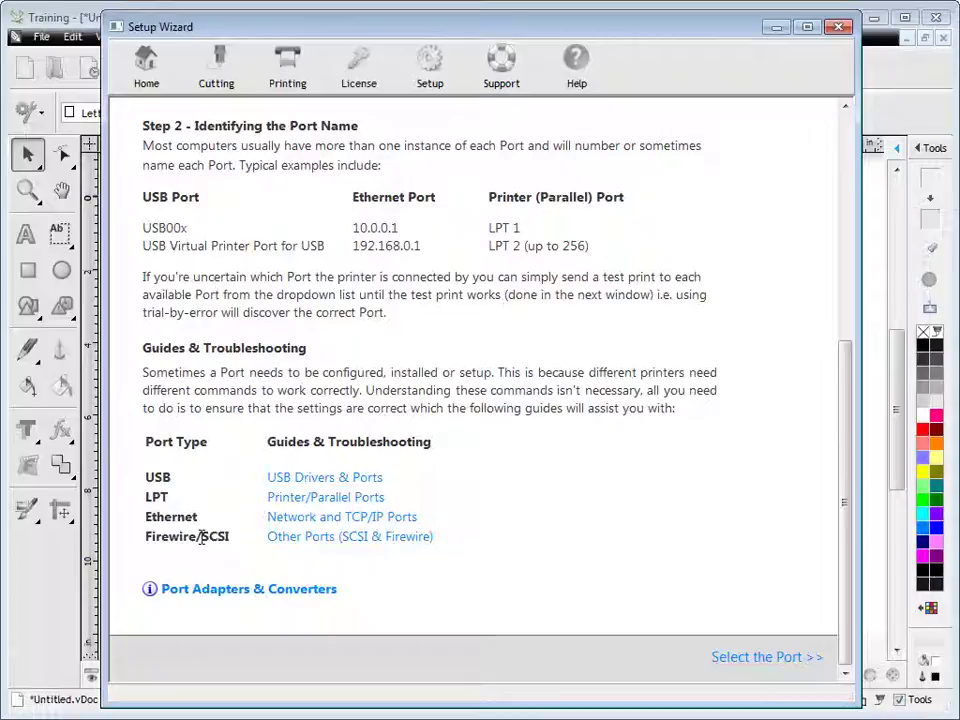
left_click(316, 479)
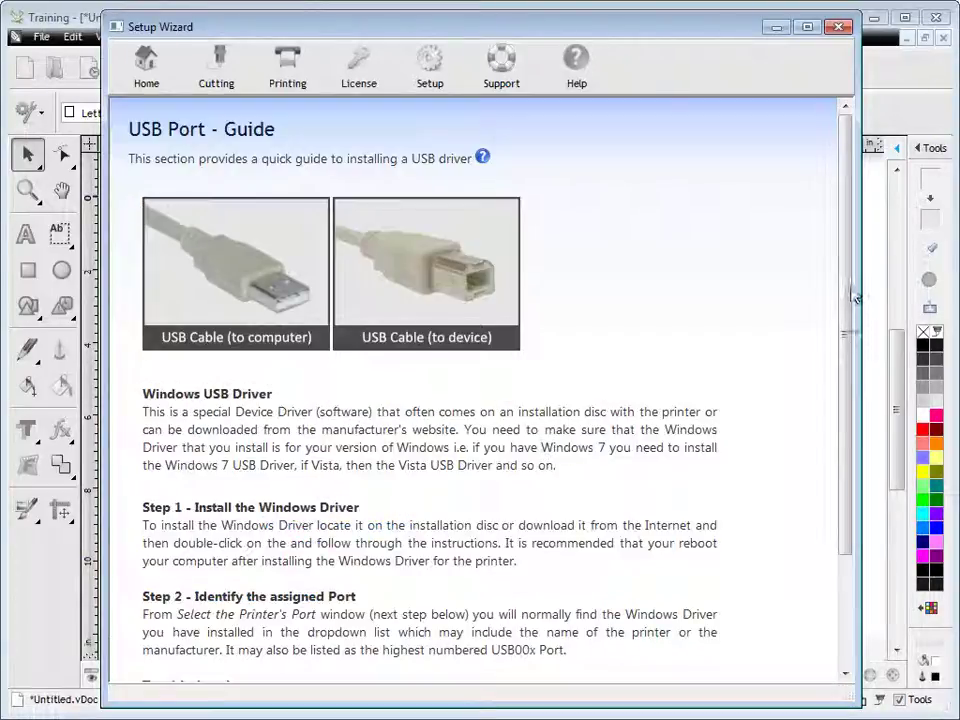
left_click_drag(851, 296, 845, 437)
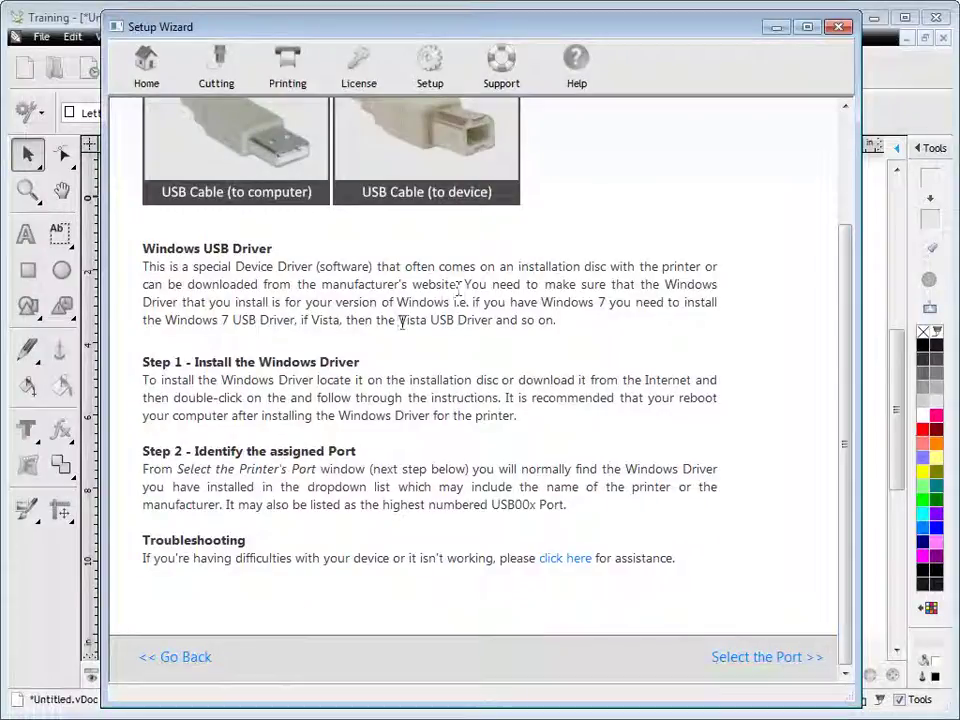
left_click(756, 659)
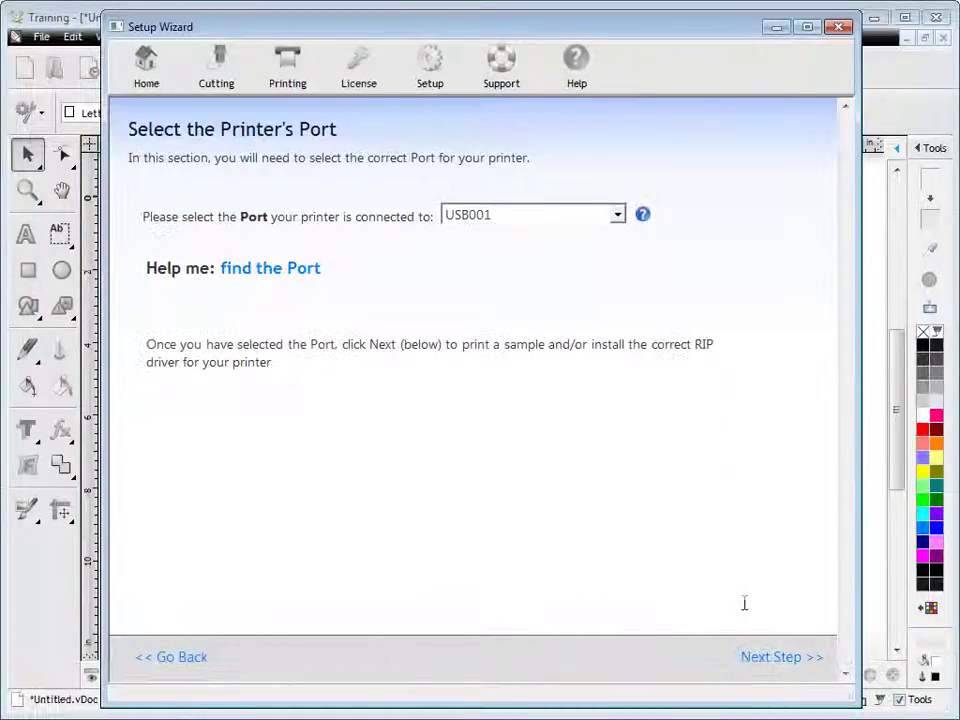
- Read the Network TCP/IP port guide and launch the IP Address Finder, then cancel it
left_click(273, 274)
scroll(828, 309, "down", 5)
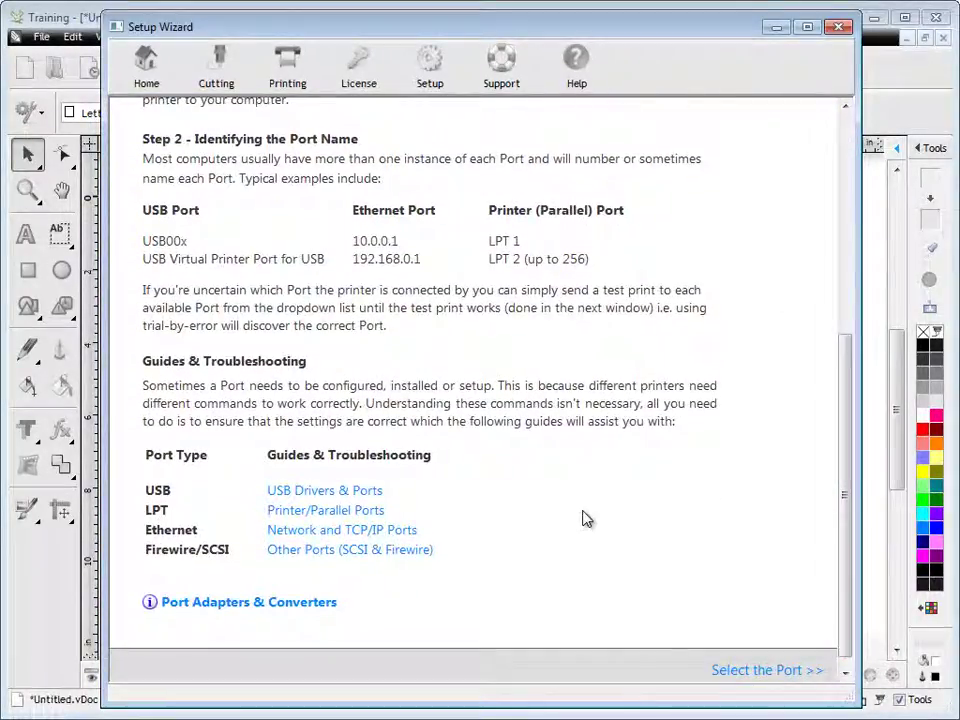
left_click(360, 538)
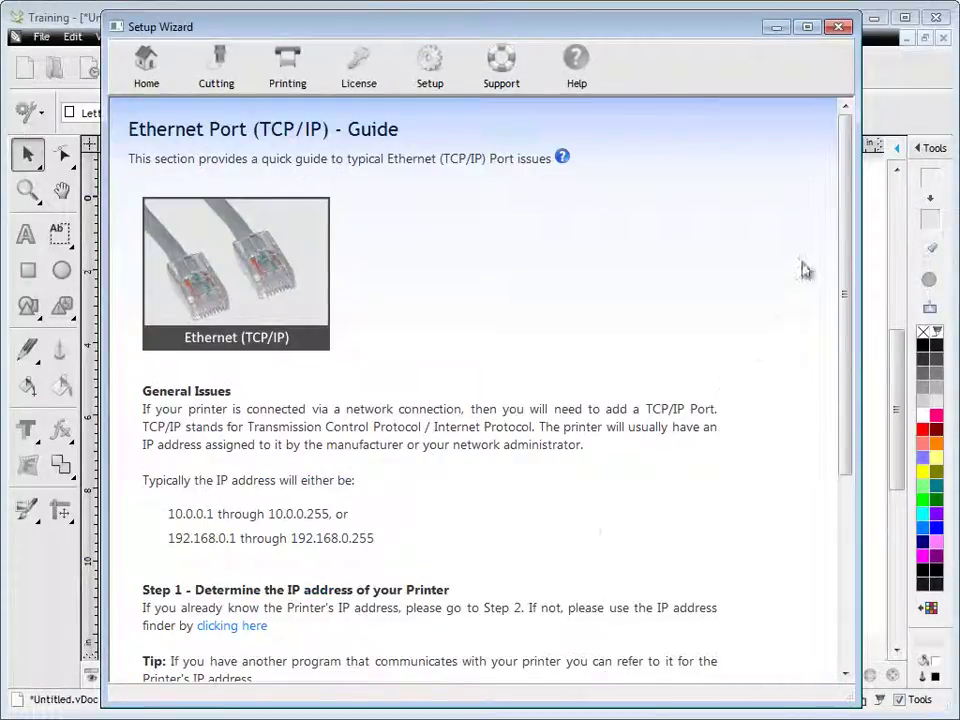
scroll(849, 227, "down", 5)
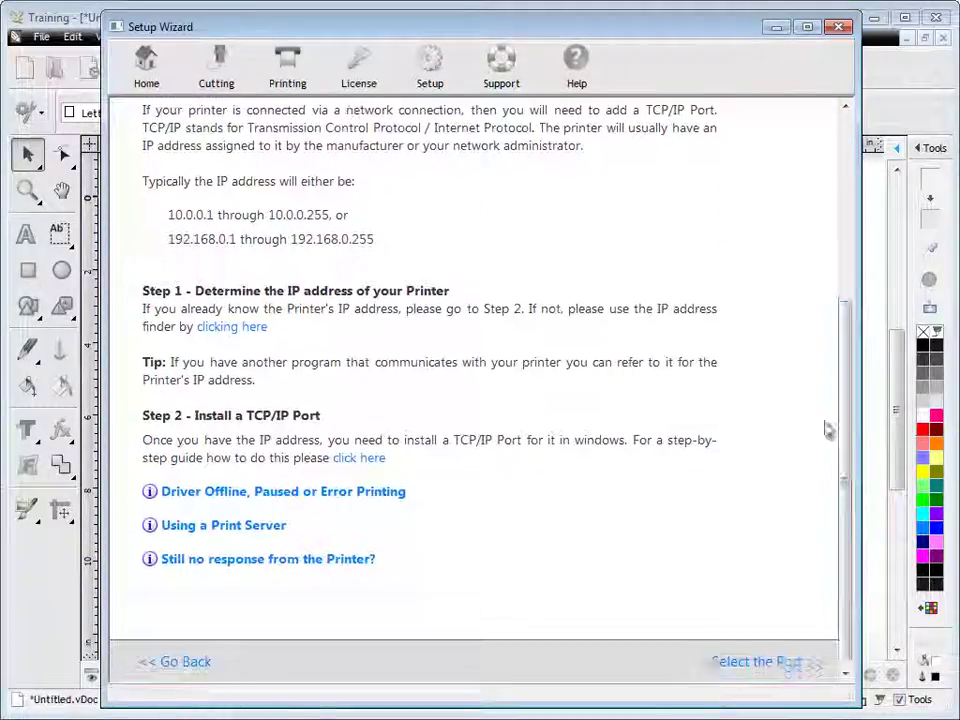
left_click_drag(193, 291, 440, 292)
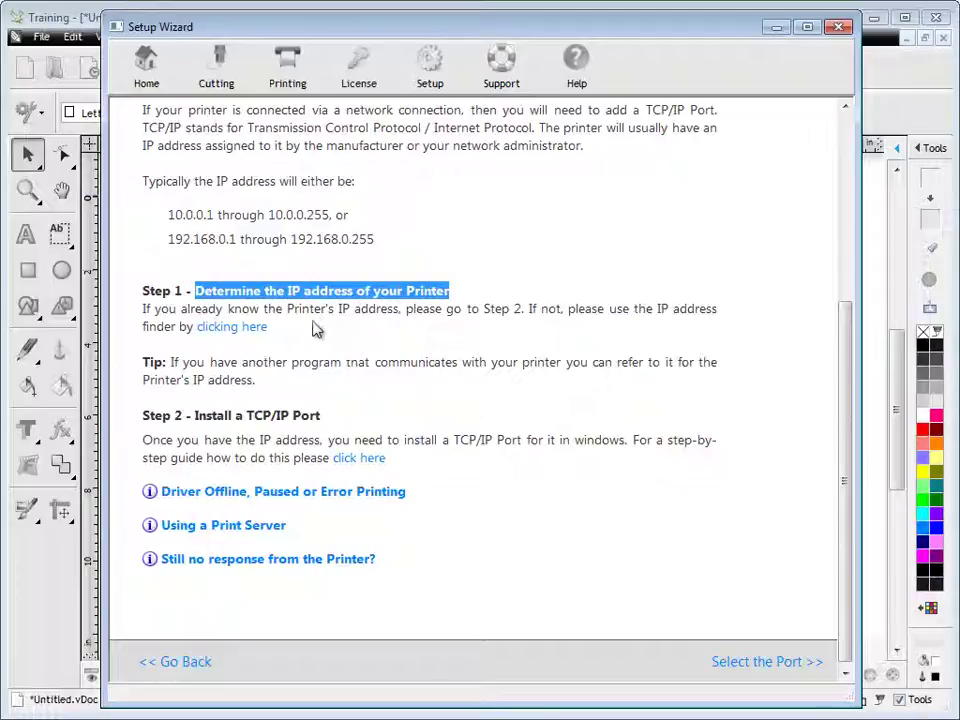
left_click(257, 326)
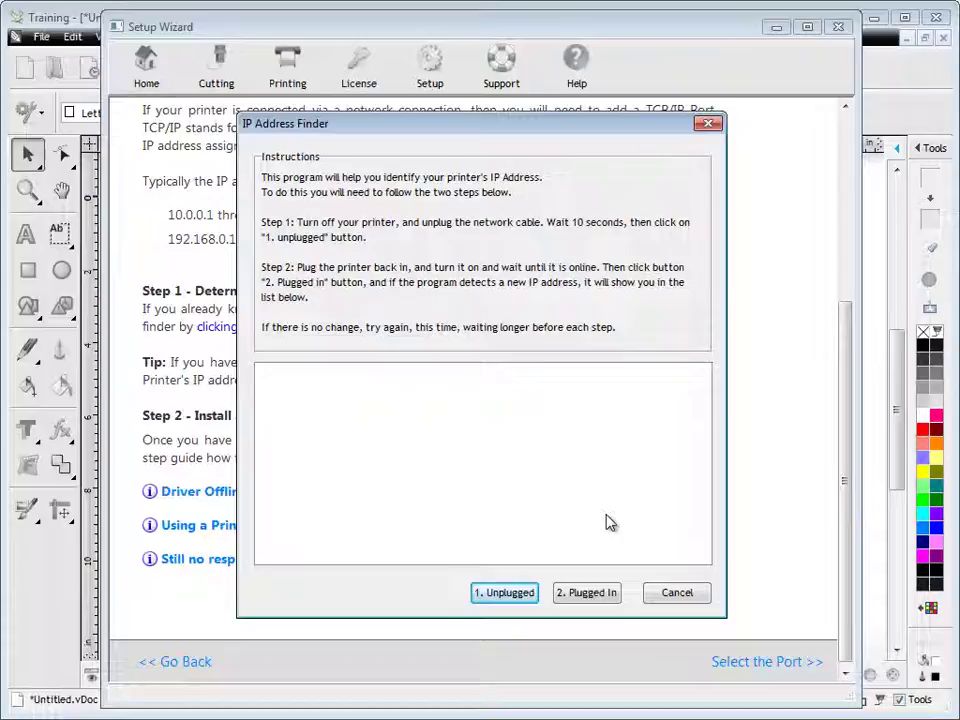
left_click(676, 593)
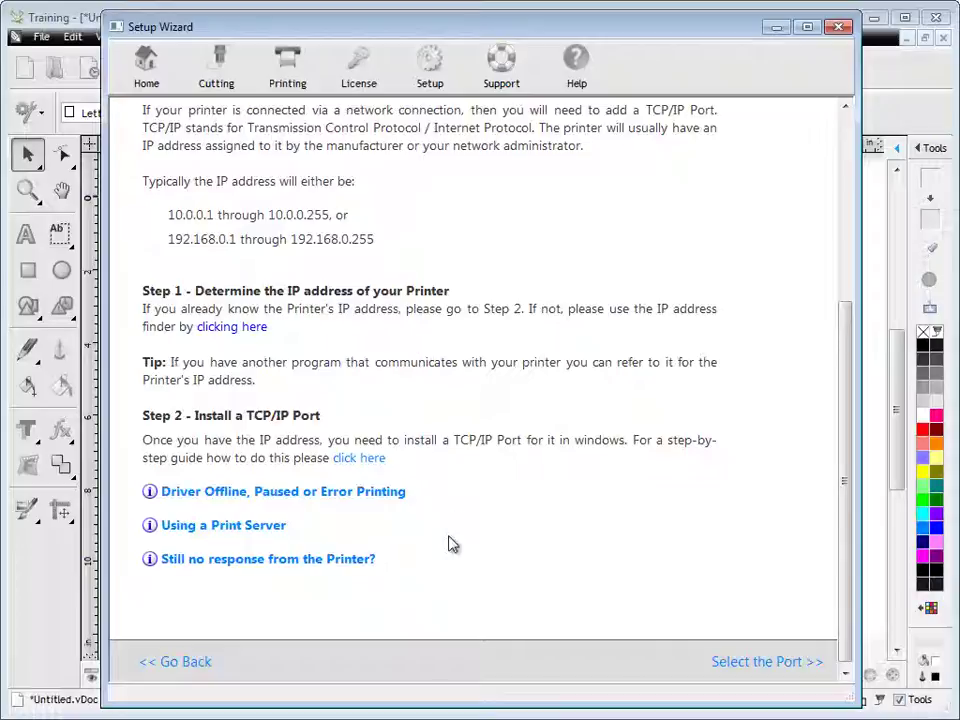
- Return to the port selection page and check the port list, keeping USB001
left_click(738, 662)
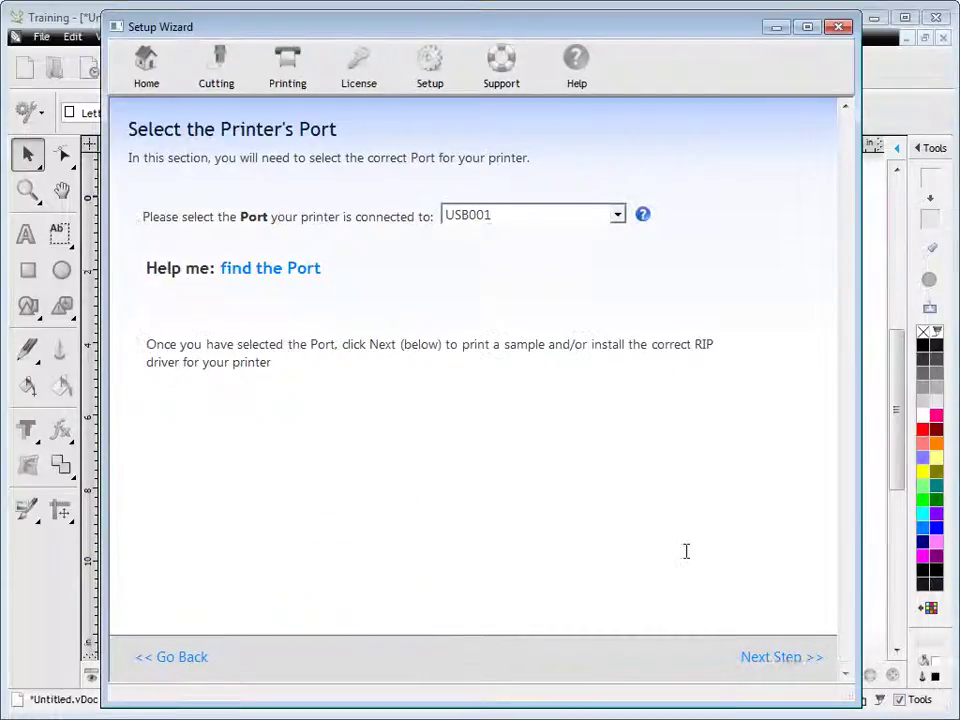
left_click(616, 215)
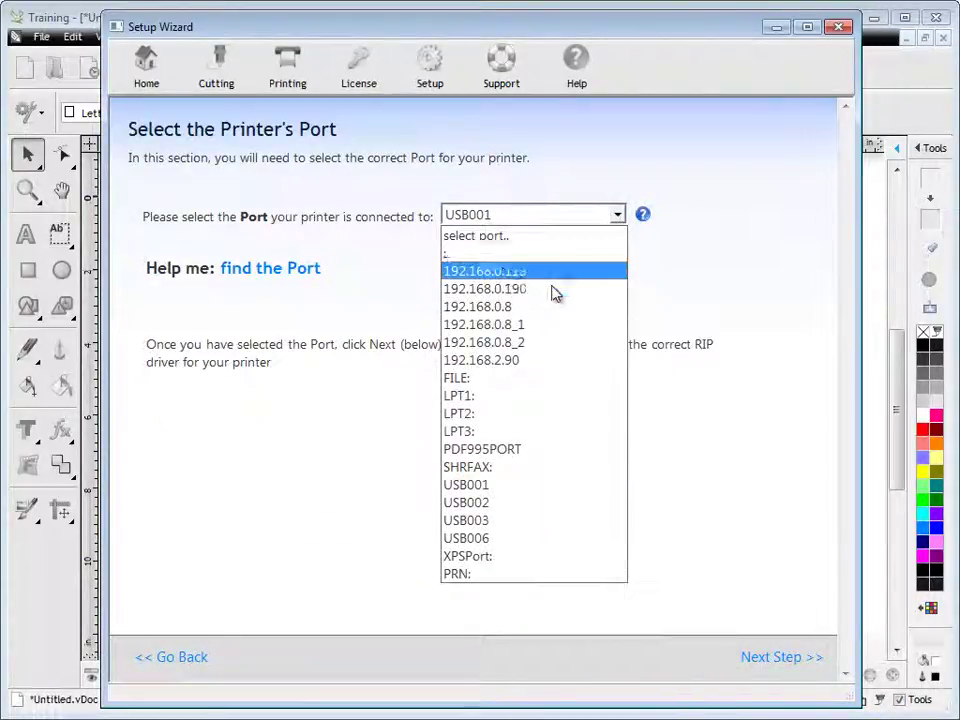
left_click(676, 297)
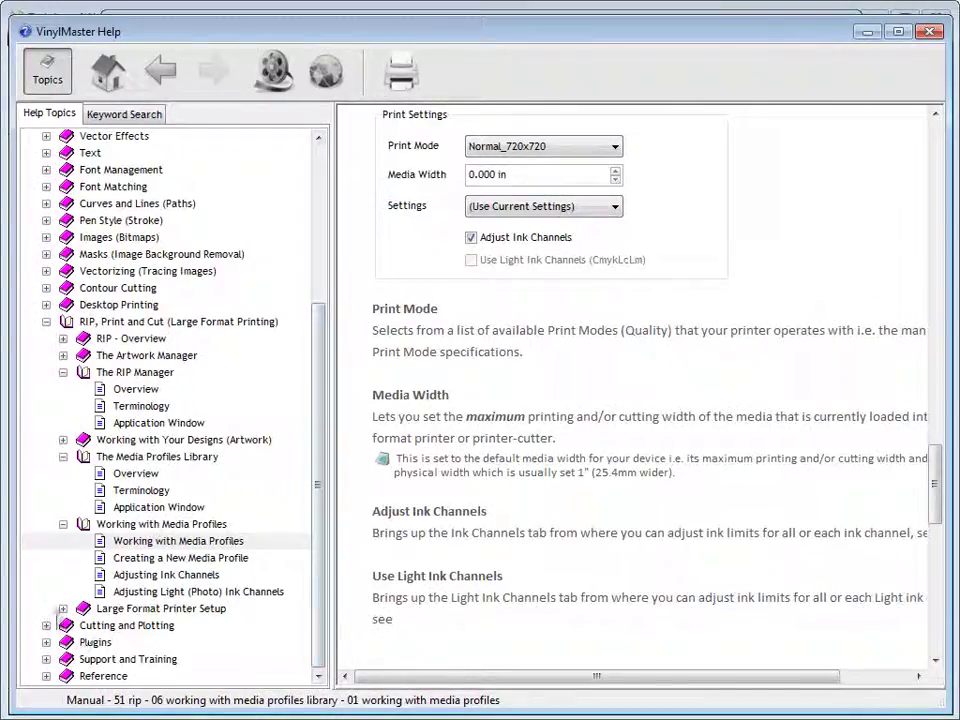
- Read 'Add a TCP/IP Port for your Printer' under Large Format Printer Setup, then expand Working with Your Designs (Artwork)
left_click(63, 608)
scroll(315, 470, "down", 2)
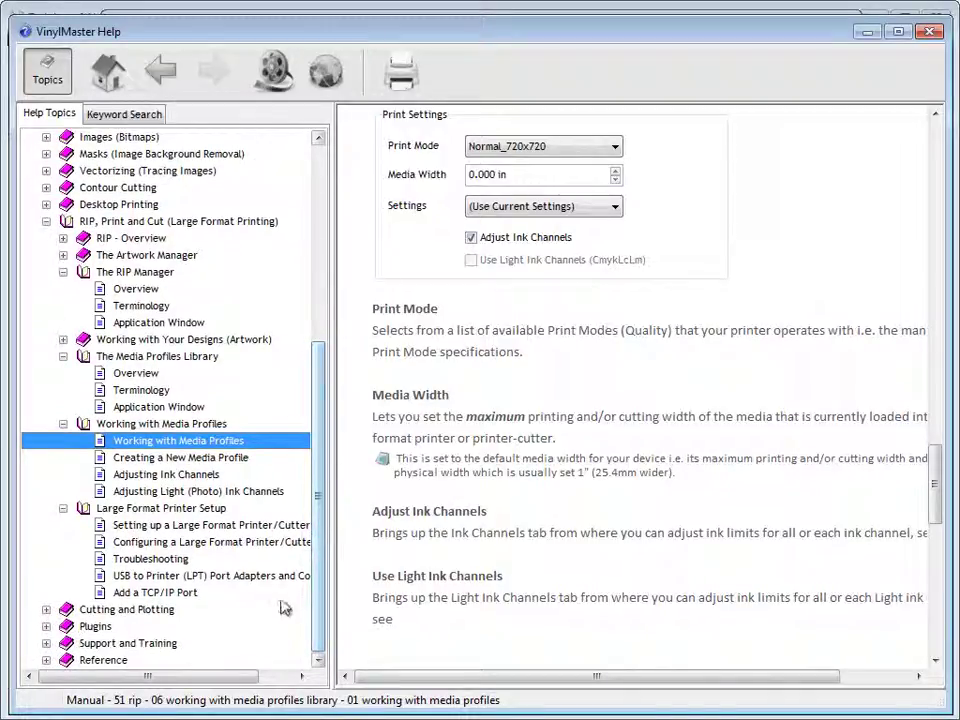
left_click(186, 593)
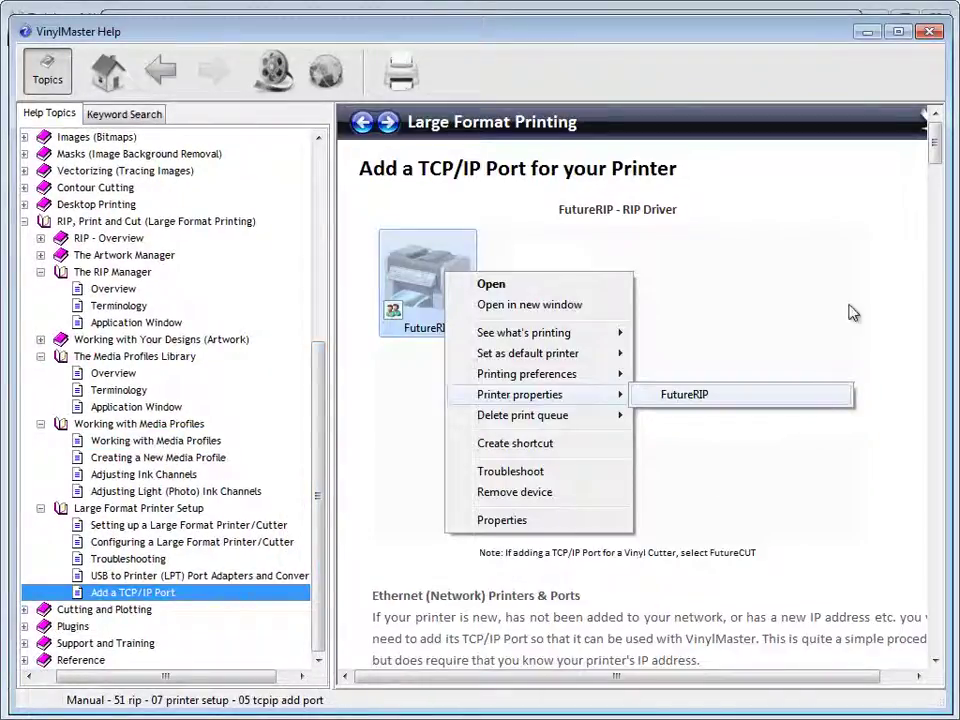
left_click_drag(360, 168, 676, 187)
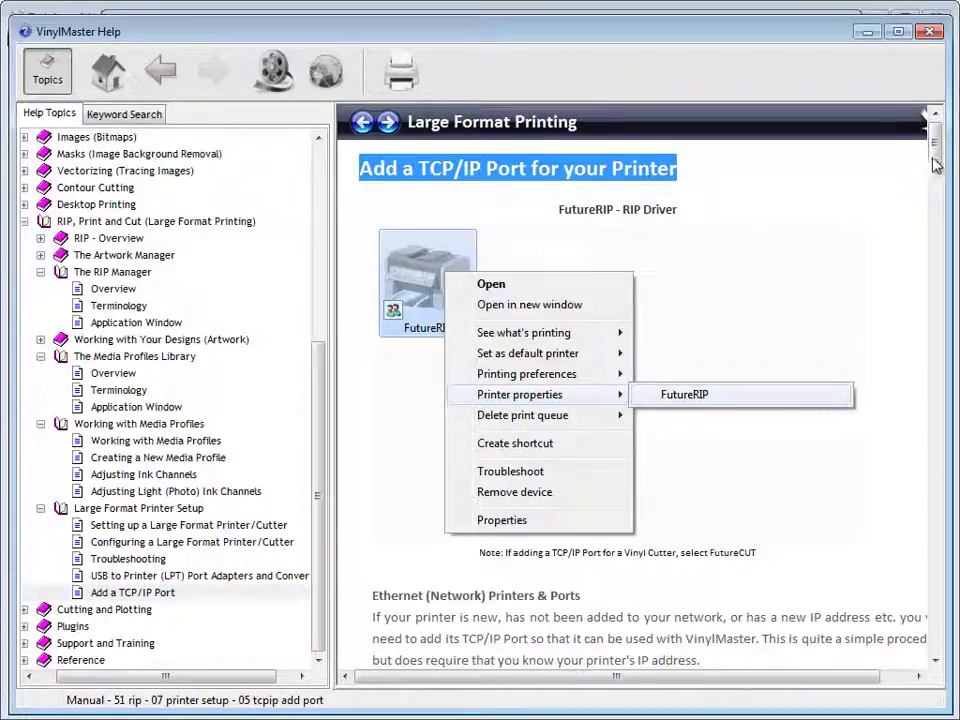
left_click_drag(935, 143, 934, 472)
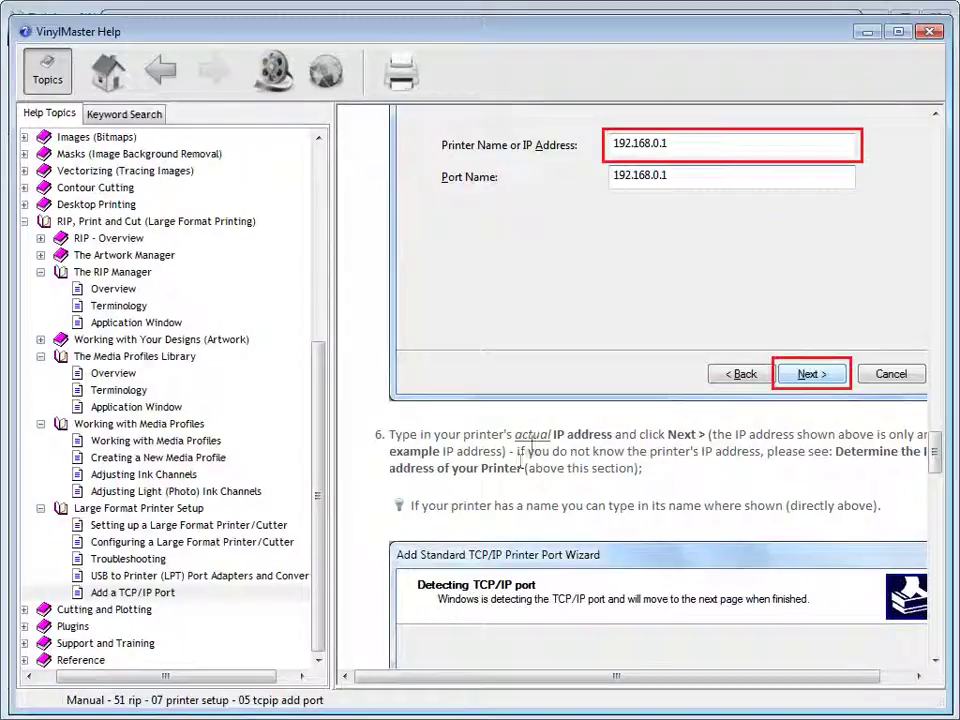
left_click(41, 339)
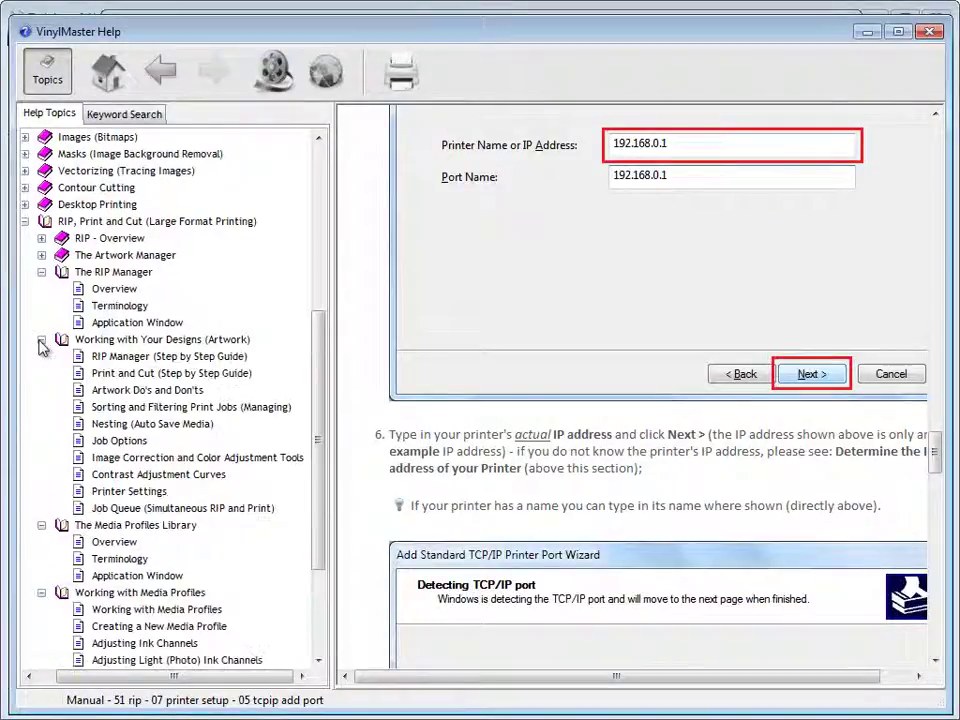
- Scroll the Printer Settings help topic to its Backup Printer and Restore Printer sections
left_click(129, 491)
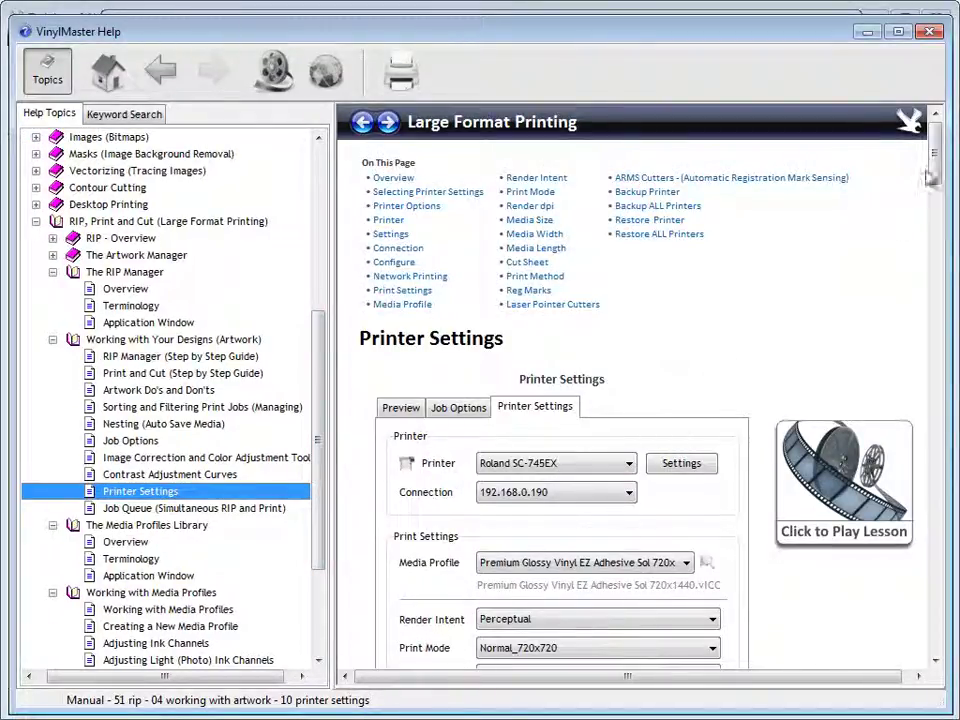
left_click_drag(934, 140, 934, 203)
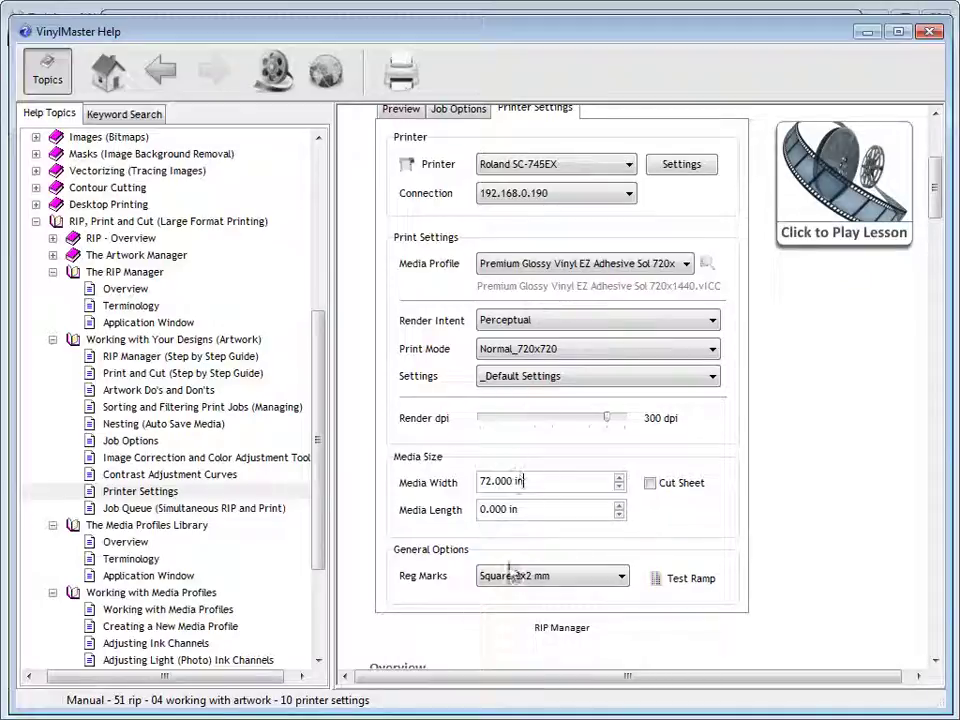
left_click_drag(933, 182, 921, 564)
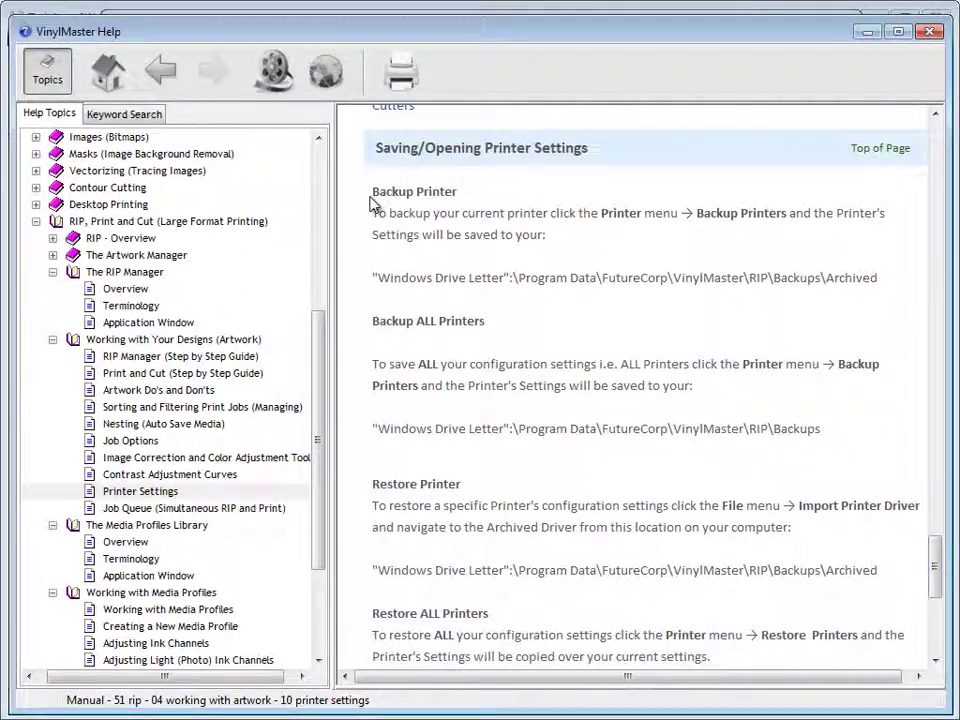
left_click_drag(372, 193, 457, 192)
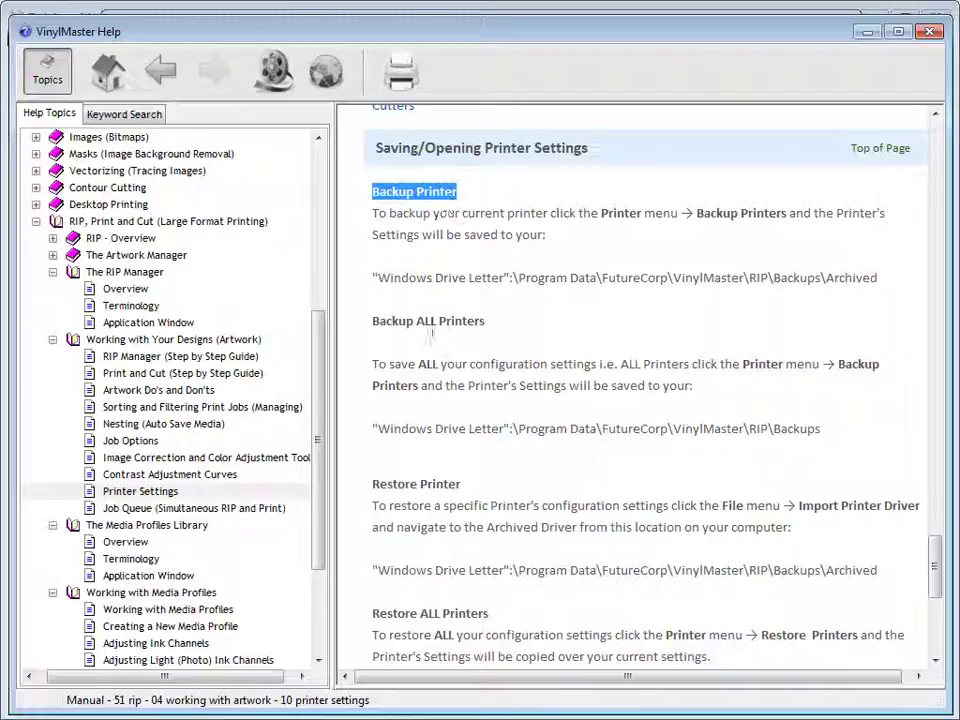
left_click_drag(373, 484, 460, 484)
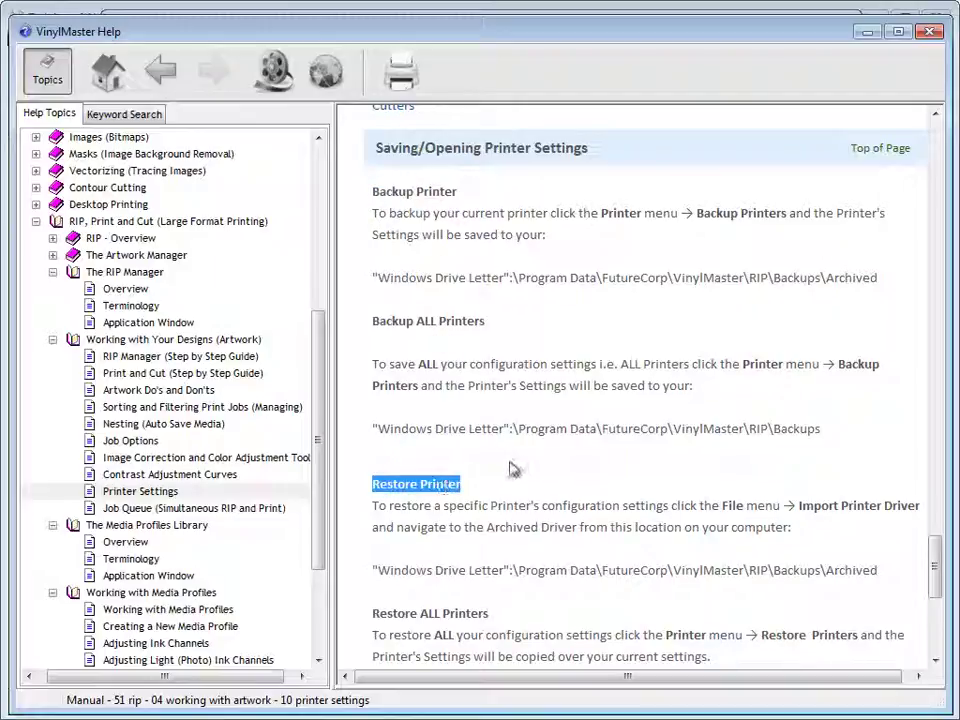
left_click(525, 456)
scroll(529, 458, "down", 2)
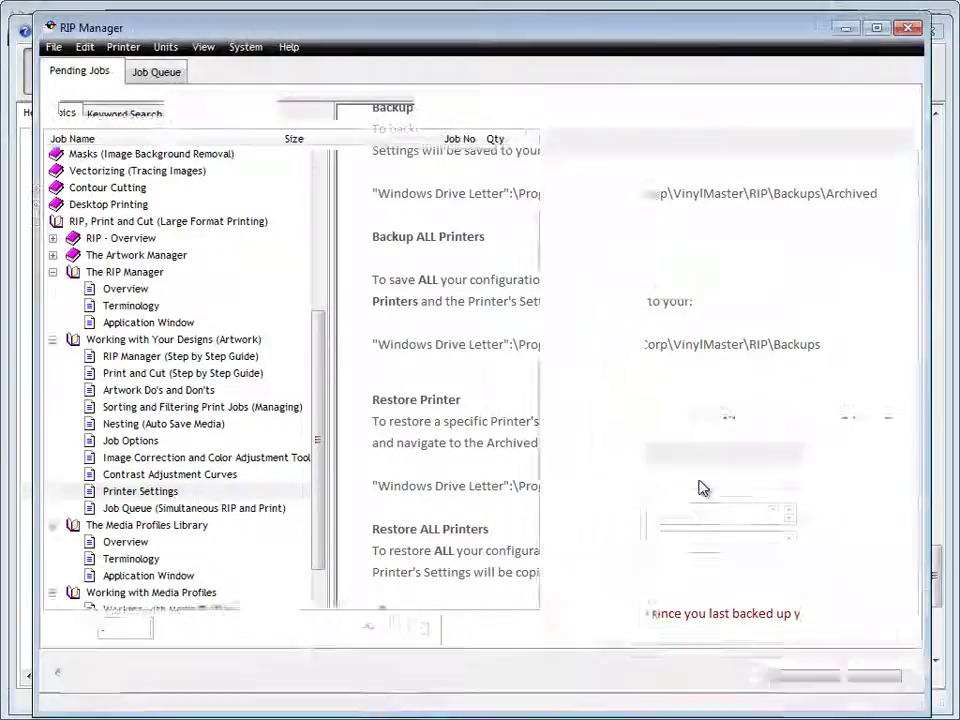
left_click(124, 47)
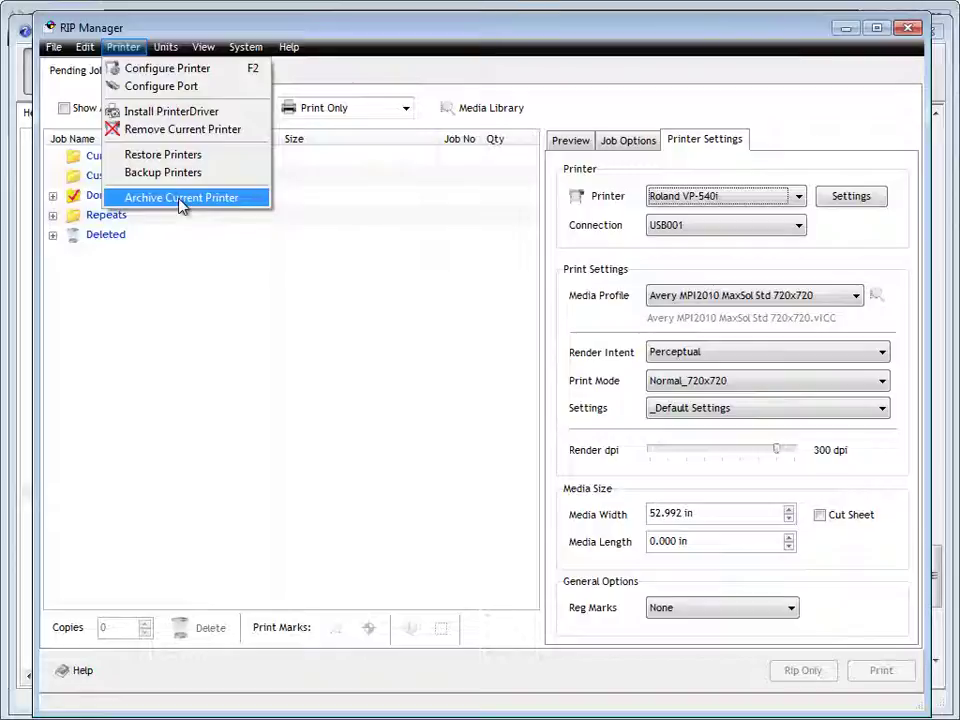
left_click(56, 54)
left_click(54, 49)
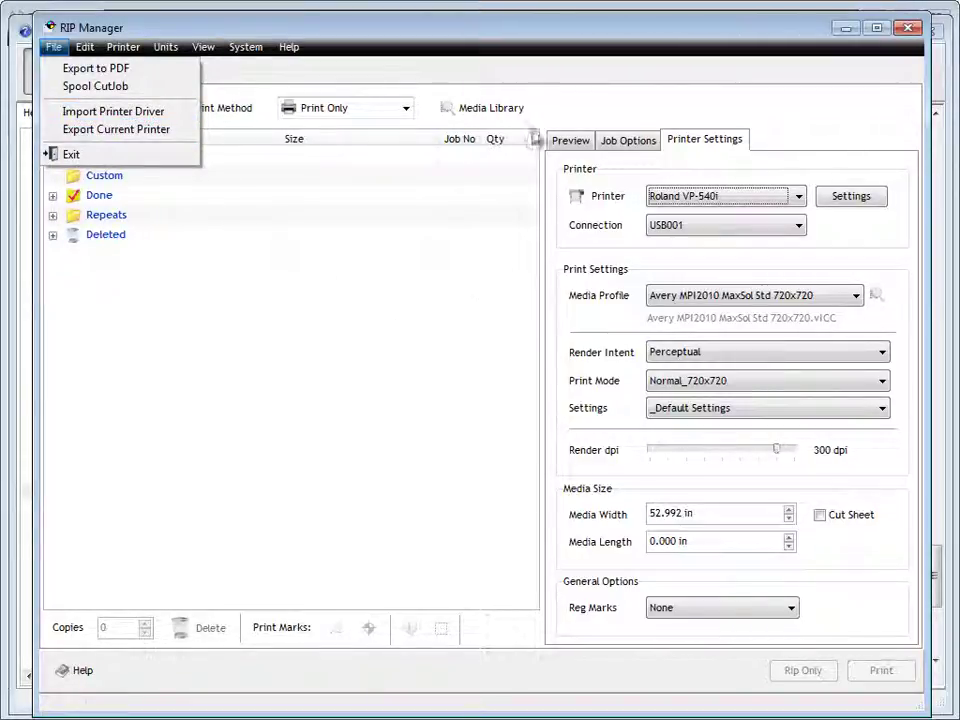
left_click(525, 32)
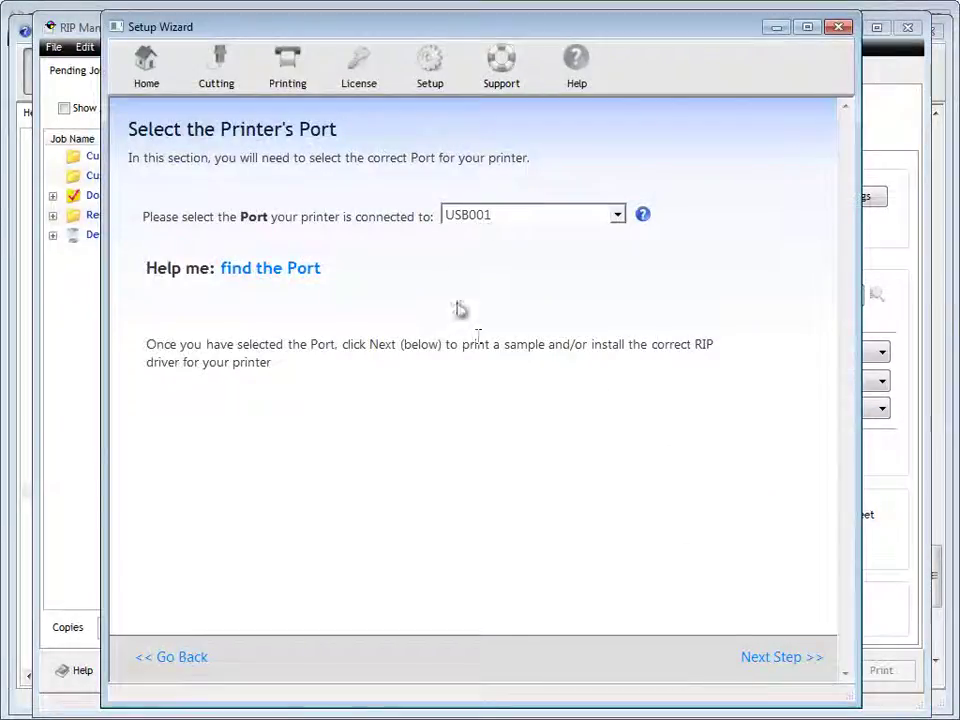
- View the Tech Support Center page, then close the Setup Wizard to return to RIP Manager
left_click(507, 78)
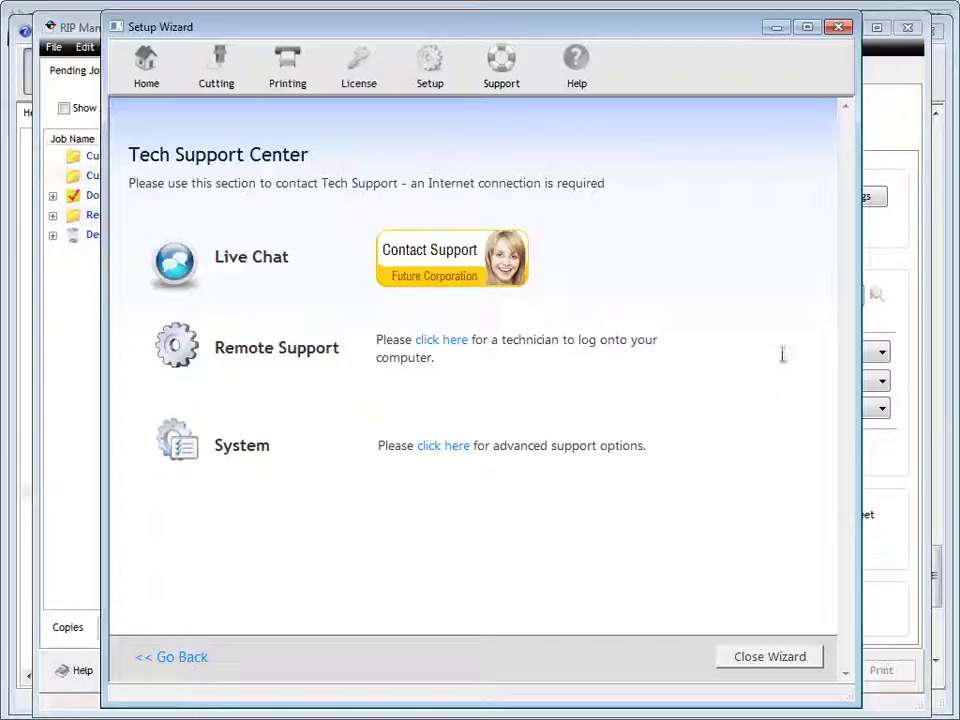
left_click(840, 27)
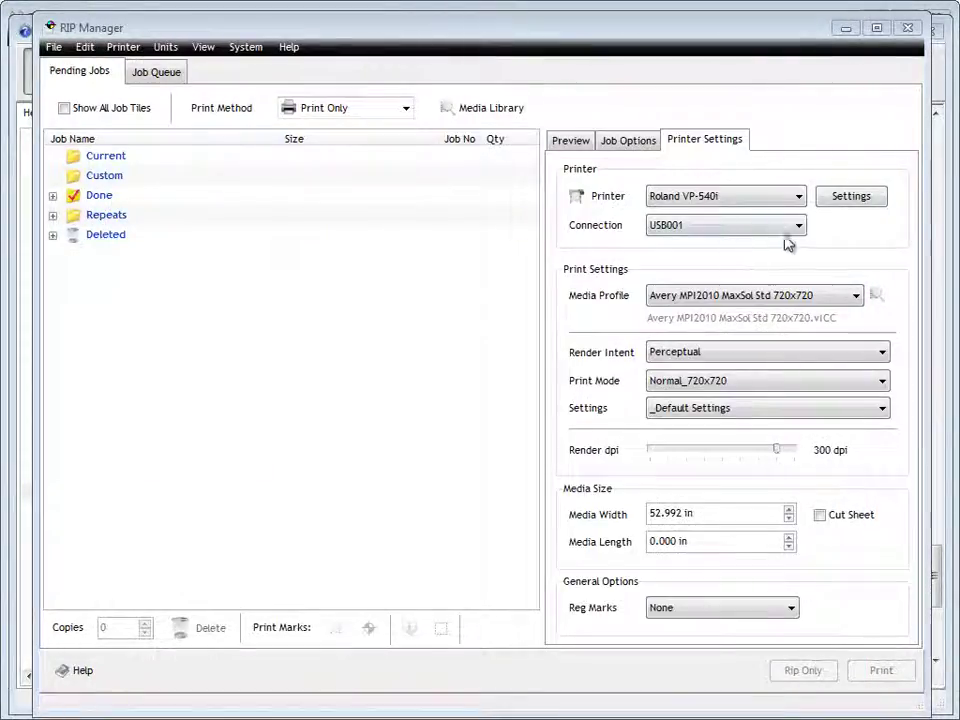